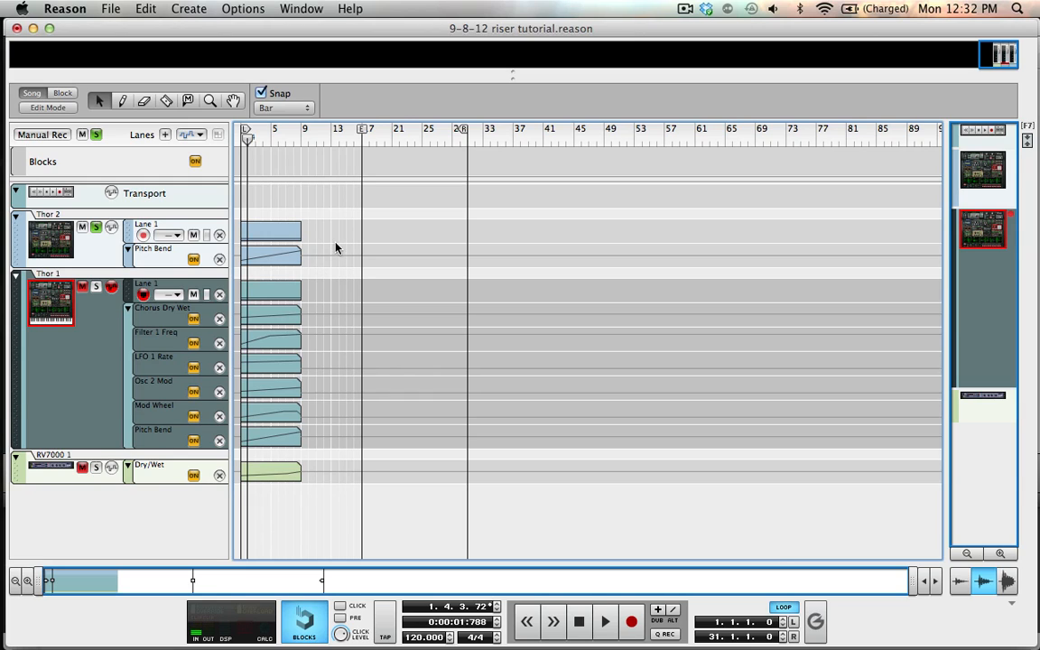
Make Thor 2 the active track and select its Lane 1 note clip together with its Pitch Bend clip
click(273, 253)
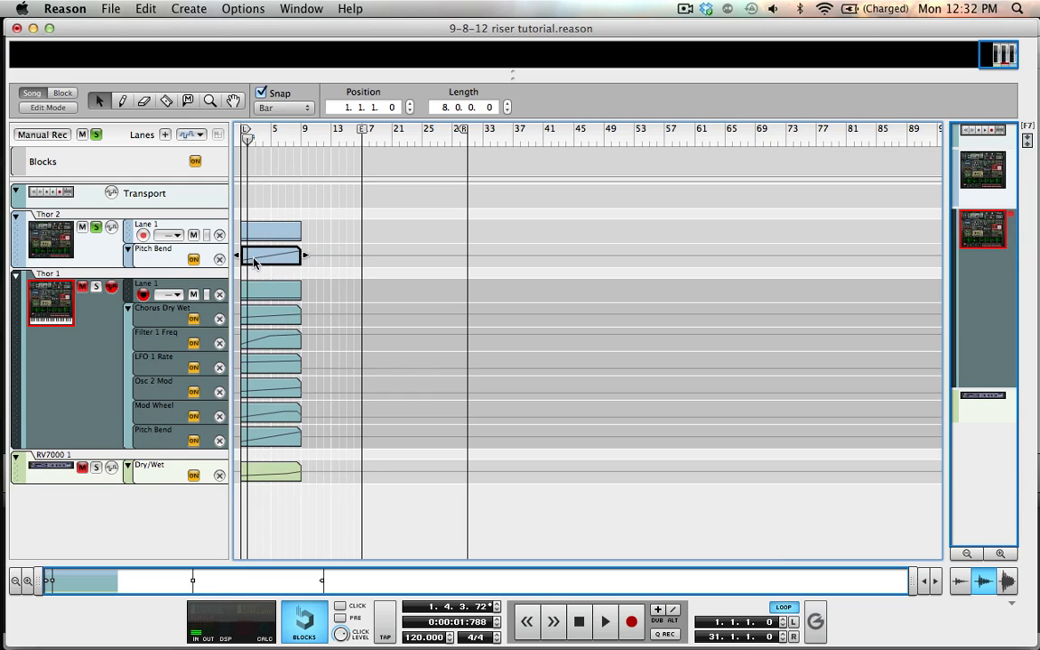
click(335, 236)
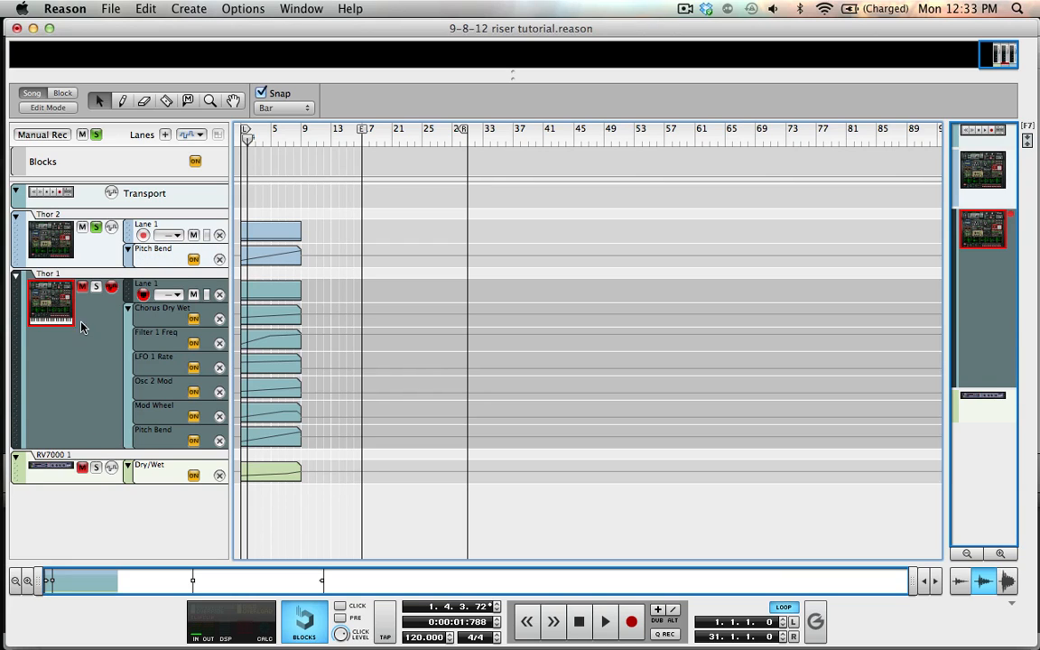
click(79, 244)
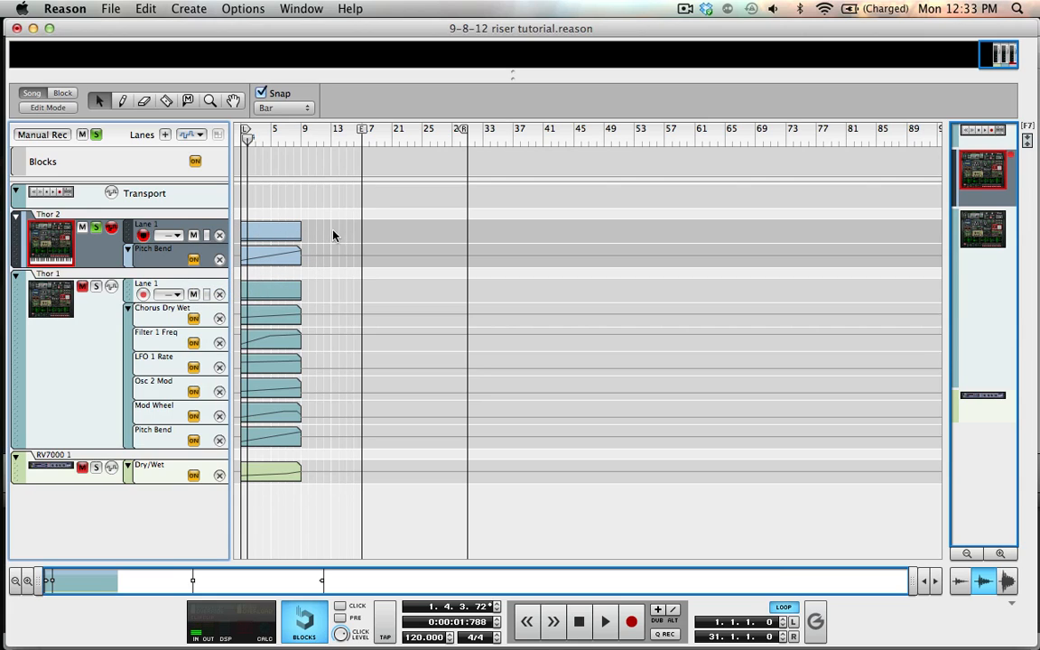
drag(333, 236, 307, 254)
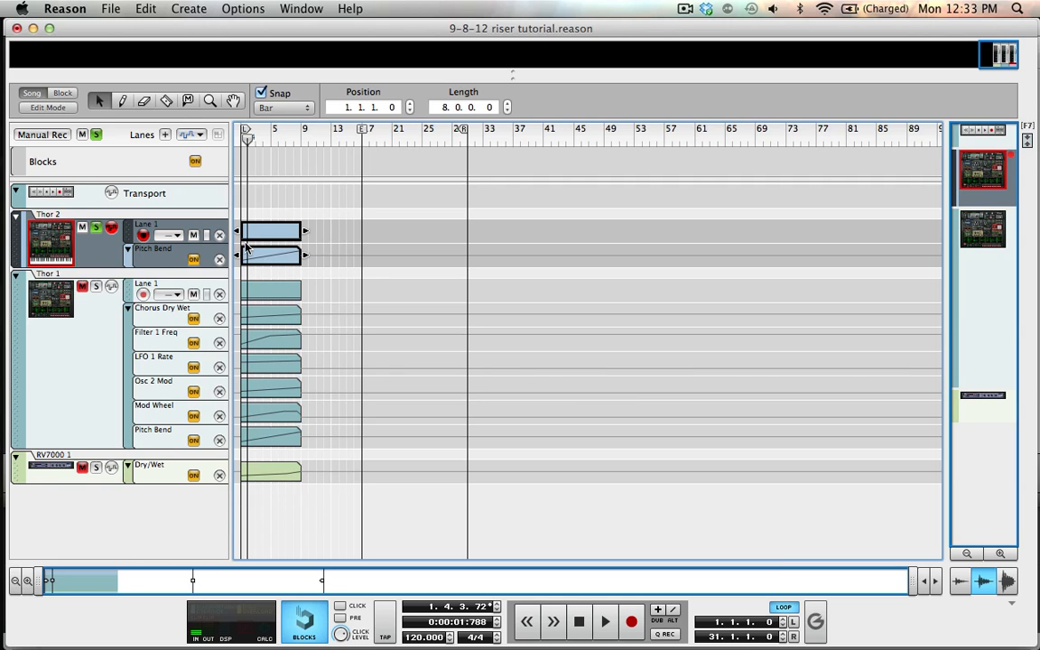
Look over the Thor device in the rack and the main mixer, and return to the sequencer
key(F6)
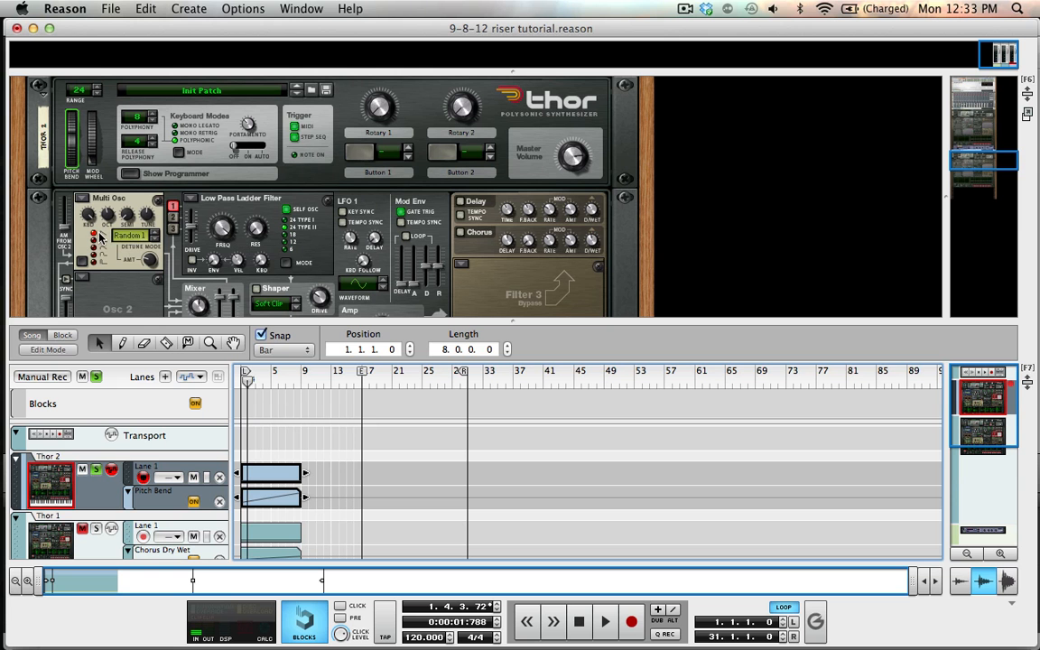
key(F7)
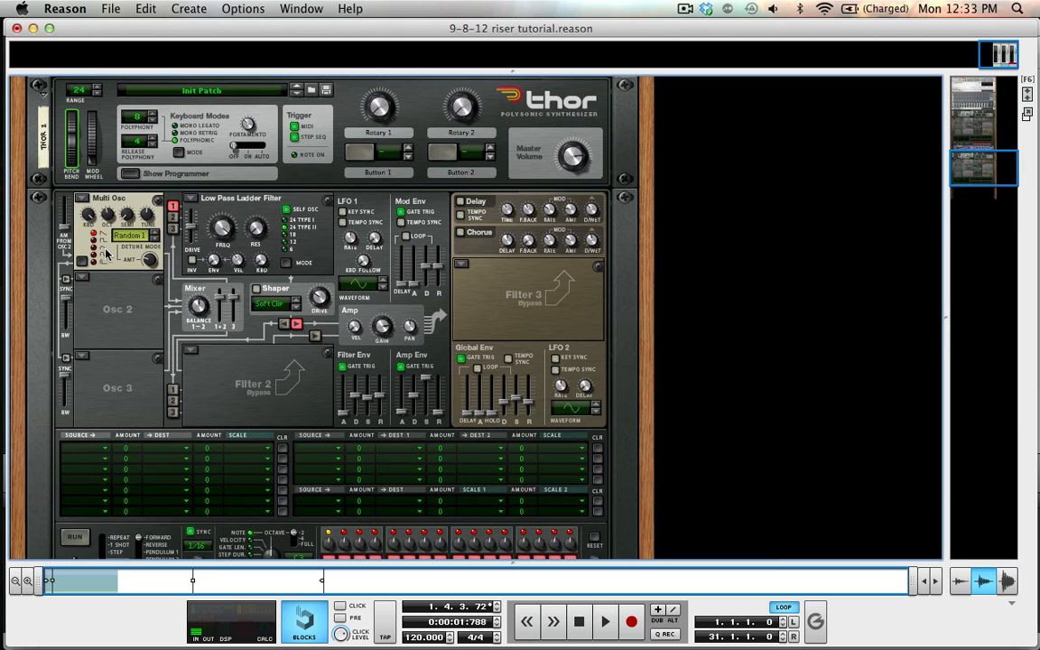
key(F8)
key(F8)
key(F5)
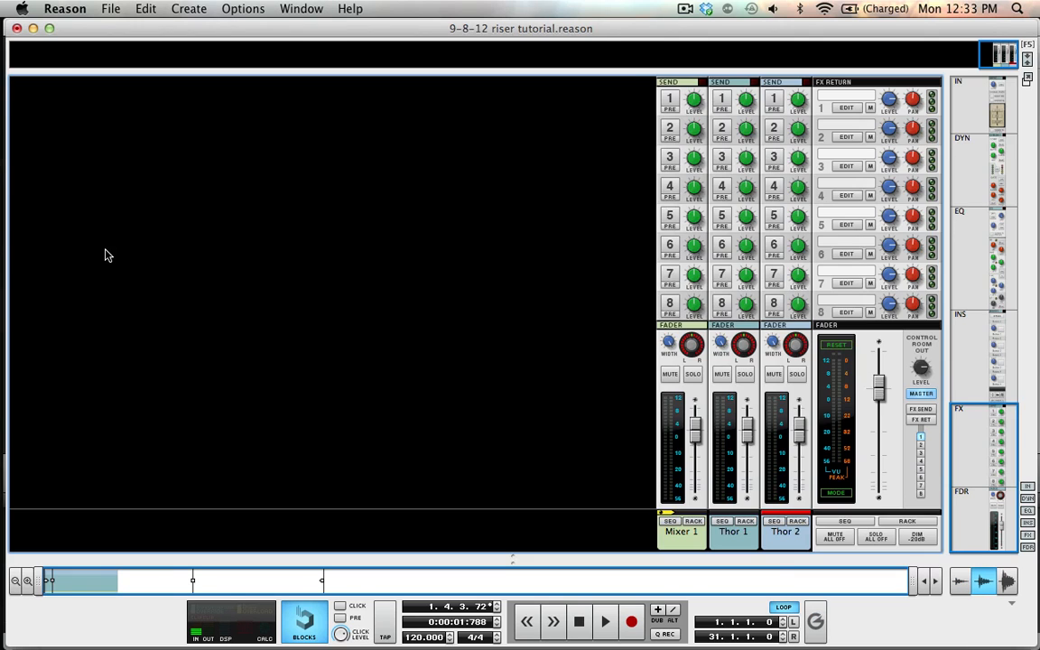
key(F7)
click(365, 243)
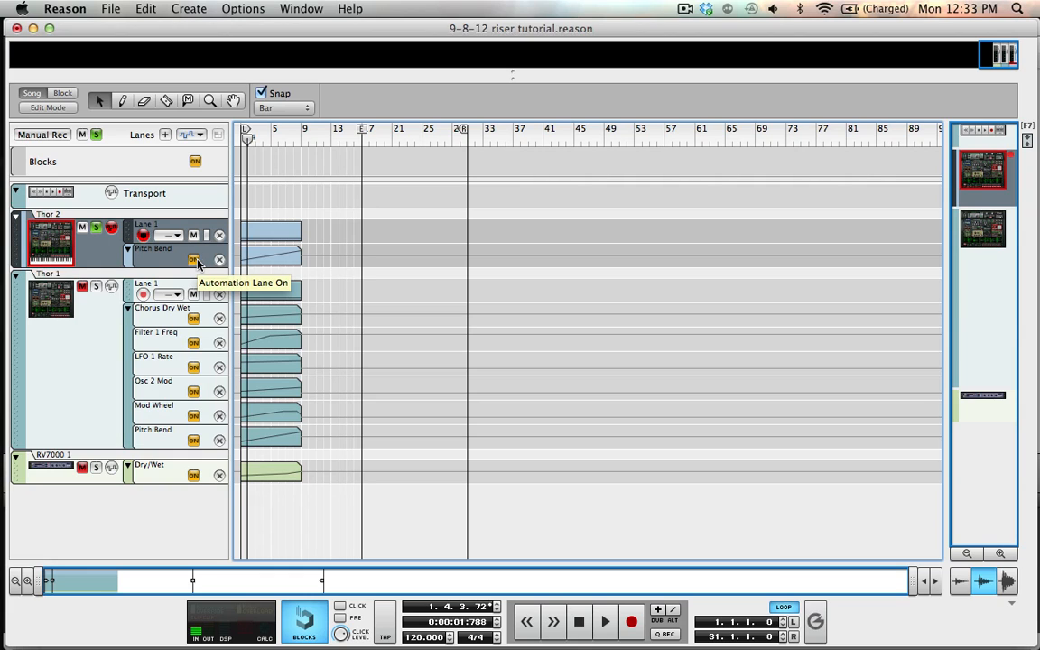
Play the soloed Thor 2 riser from the start of the song, with its note and Pitch Bend clips selected
drag(359, 245, 236, 257)
click(340, 243)
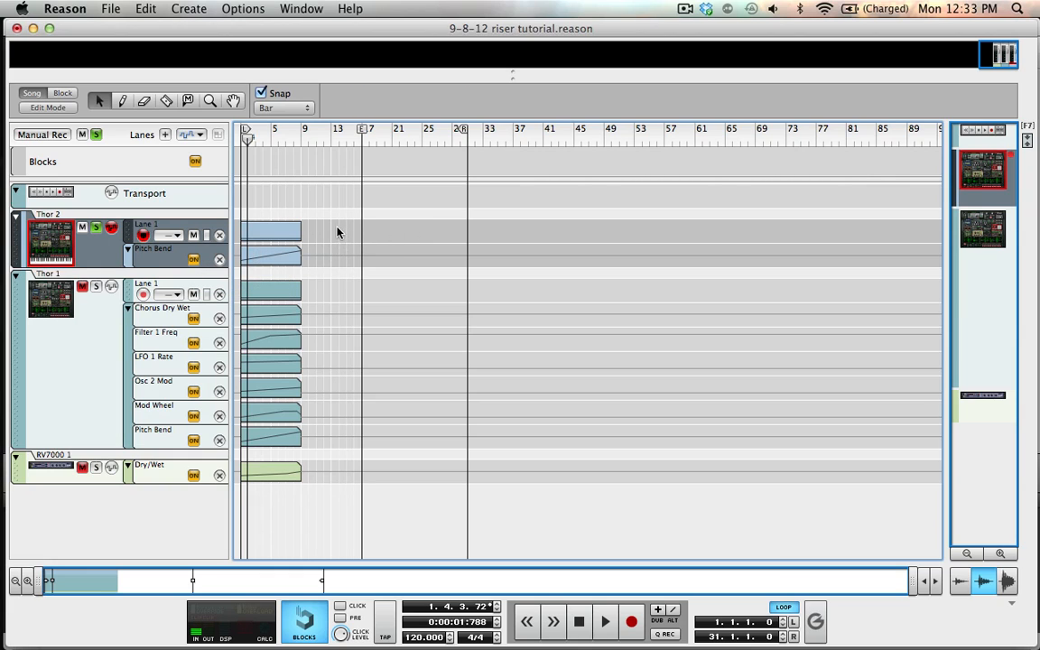
drag(336, 233, 269, 249)
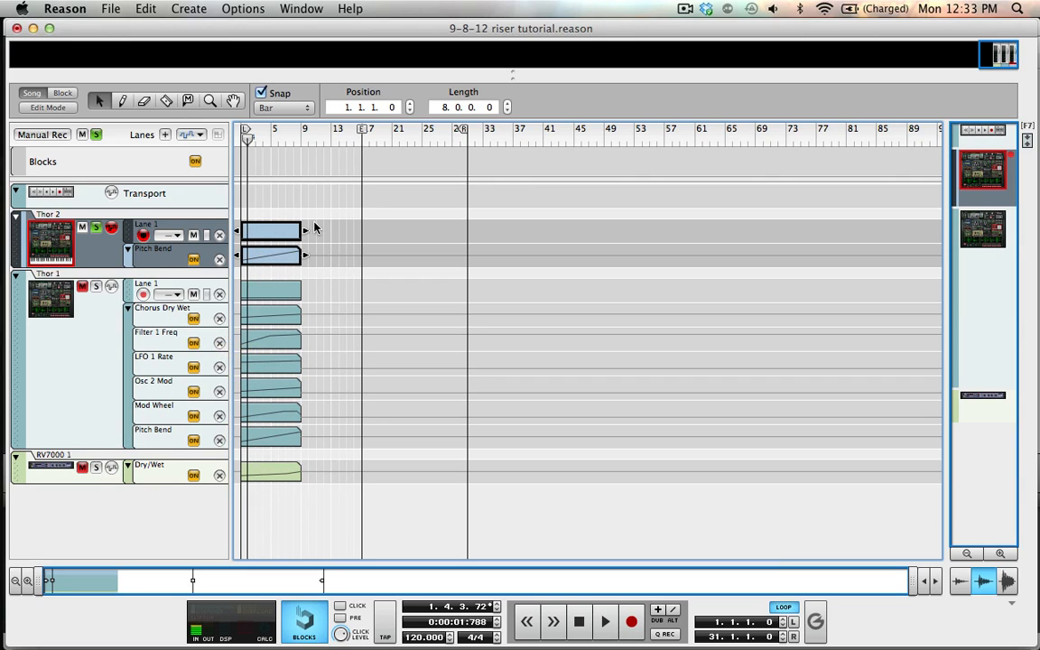
drag(334, 219, 289, 248)
drag(269, 134, 215, 145)
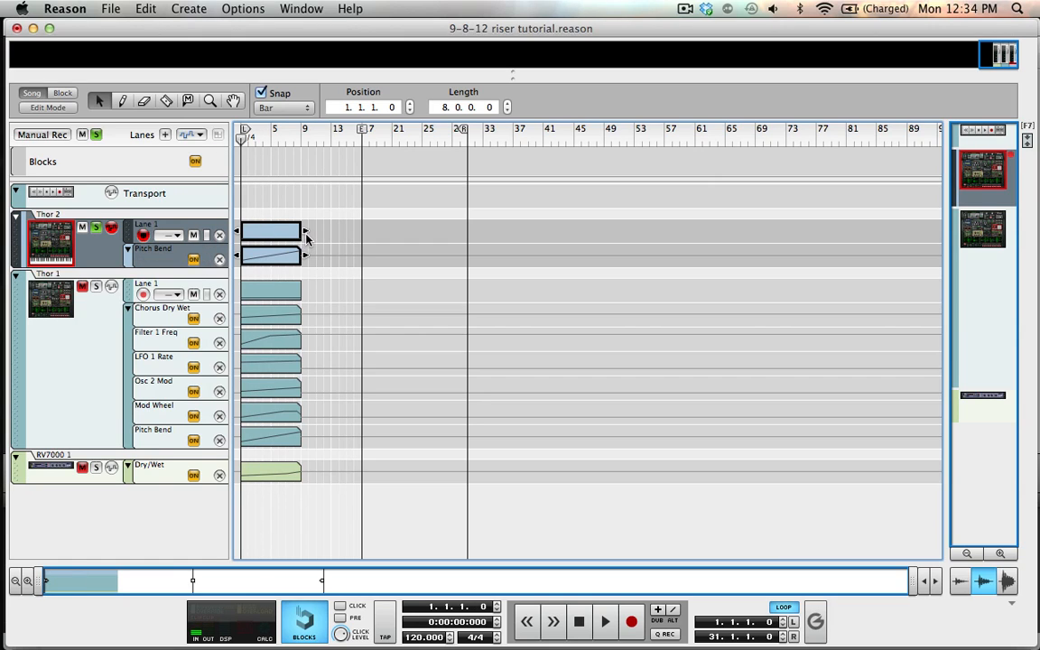
key(space)
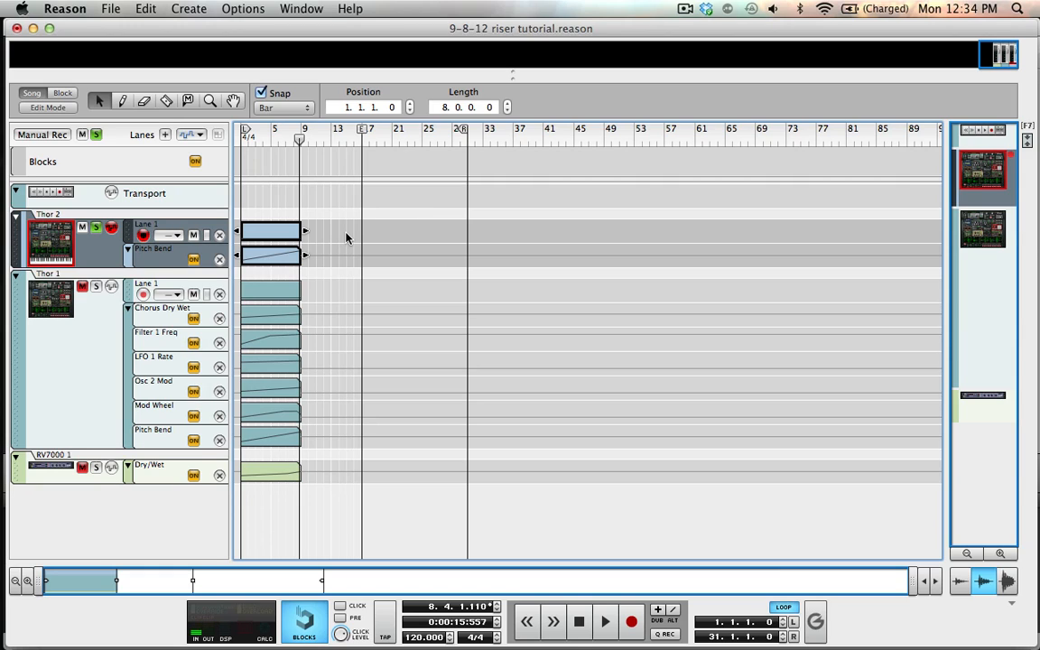
Time-scale the Thor 2 note and Pitch Bend clips together to a length of 1 bar
click(346, 237)
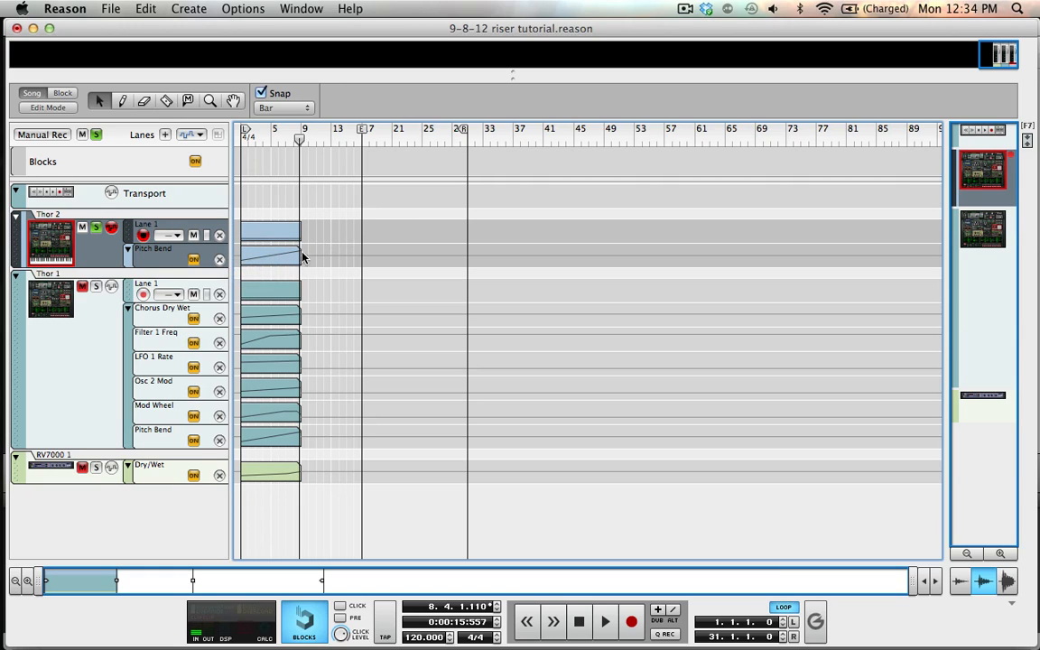
drag(333, 221, 242, 266)
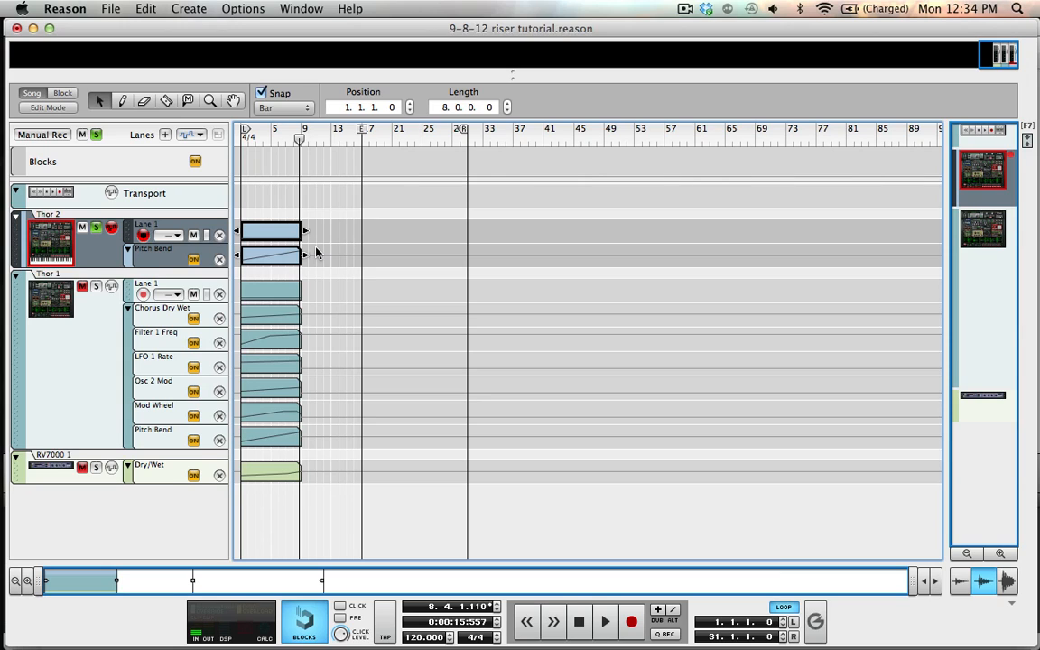
click(301, 135)
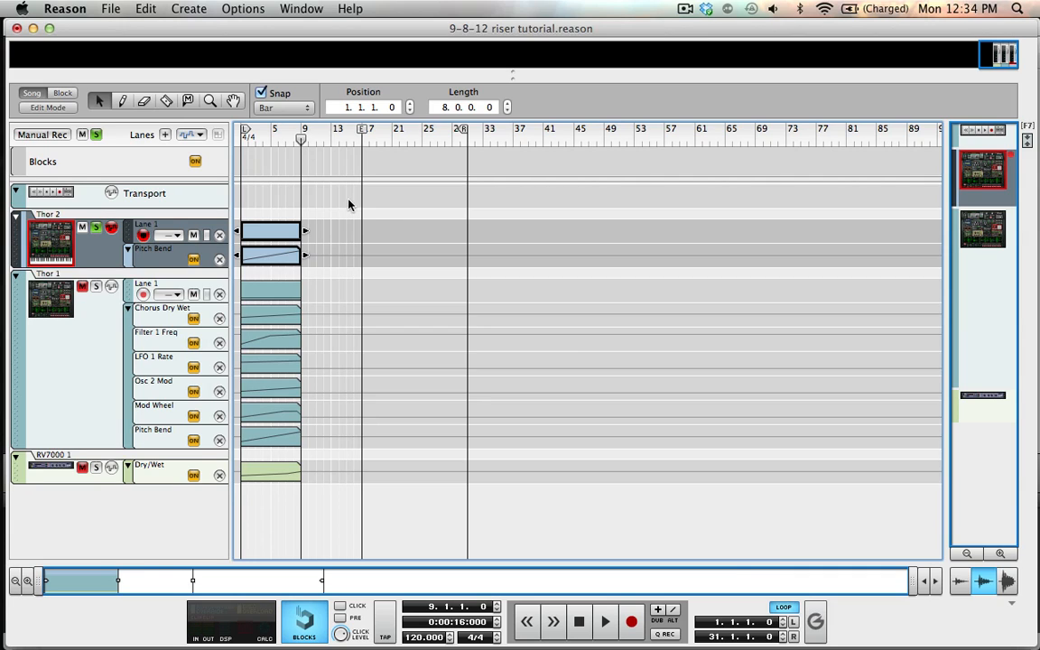
mouse_move(305, 233)
mouse_down()
mouse_move(243, 251)
mouse_move(313, 239)
mouse_move(295, 239)
mouse_move(302, 244)
mouse_up()
drag(304, 233, 245, 236)
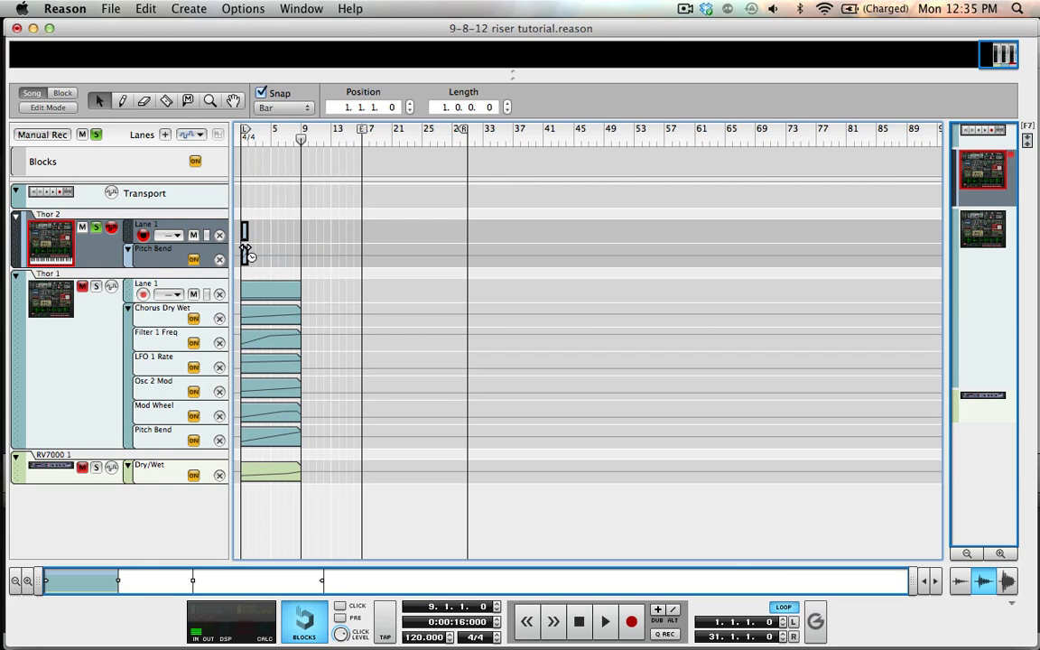
click(243, 196)
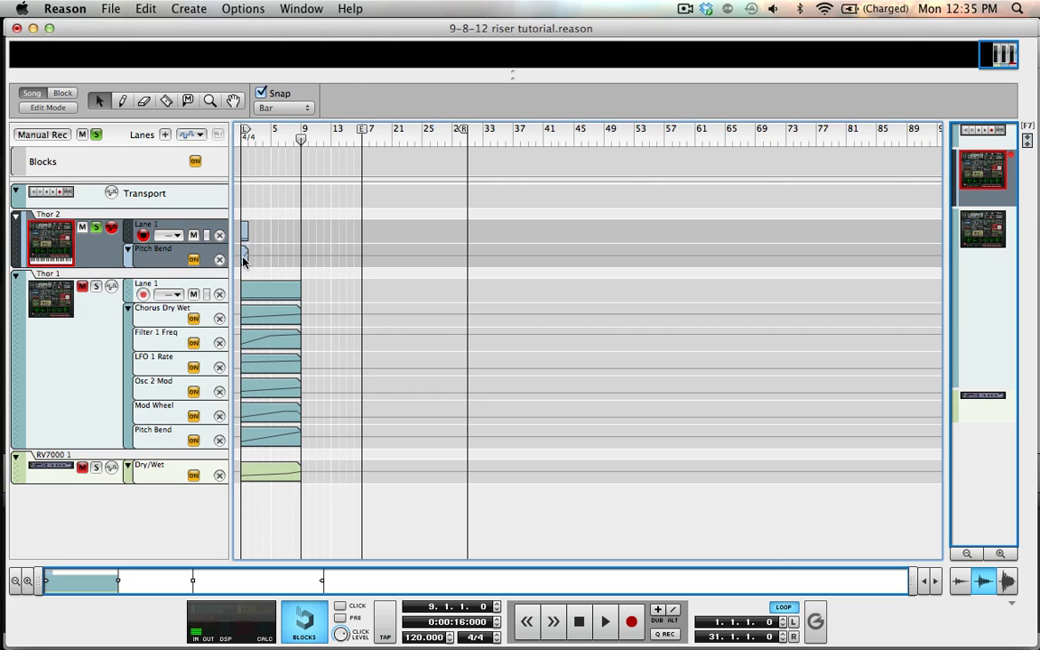
Play the shortened Thor 2 riser from the start of the song and restore both clips to 8 bars
drag(275, 138, 170, 153)
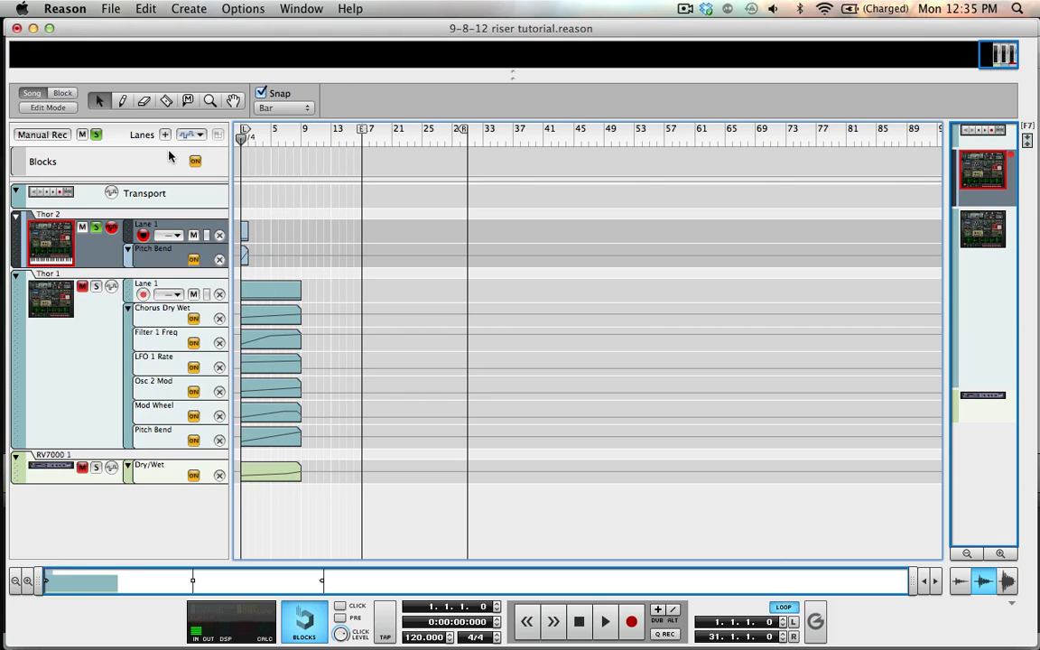
drag(264, 225, 233, 260)
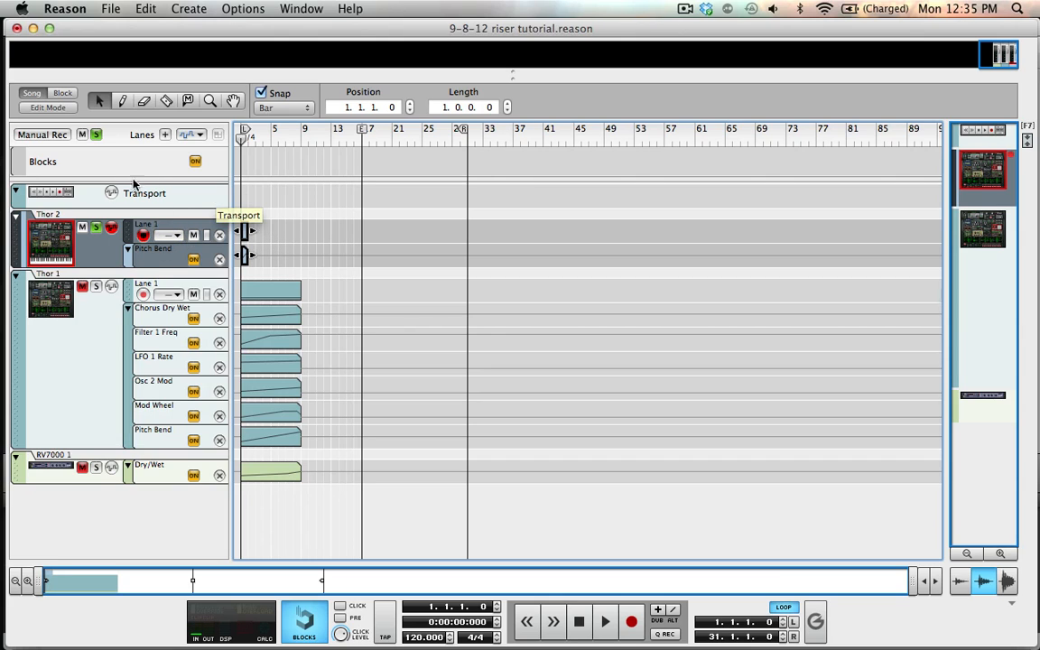
key(space)
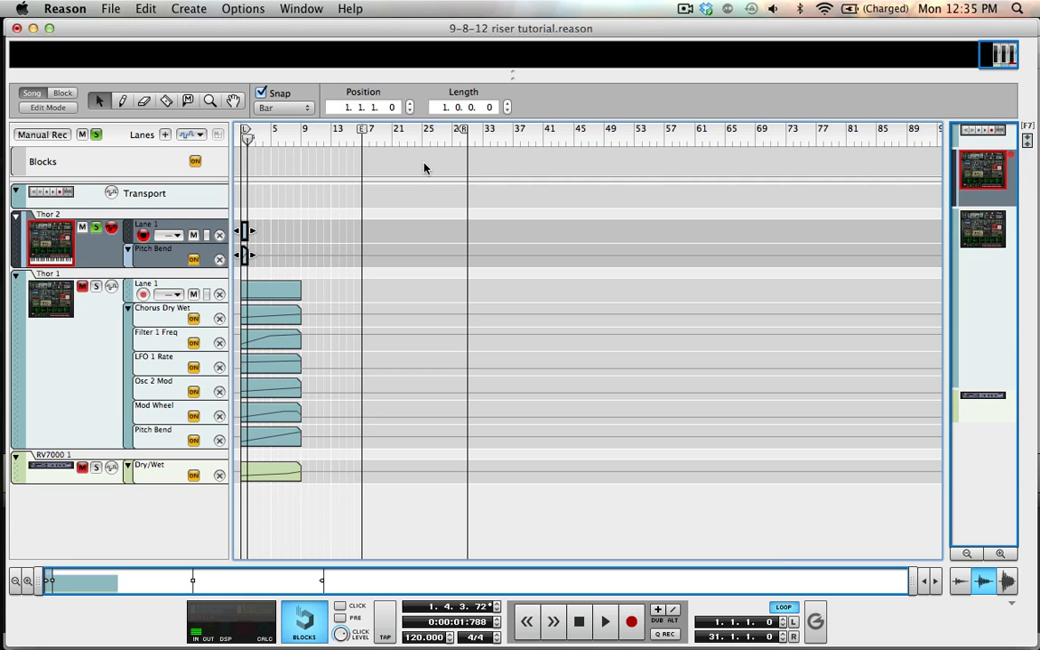
drag(291, 215, 309, 261)
click(325, 272)
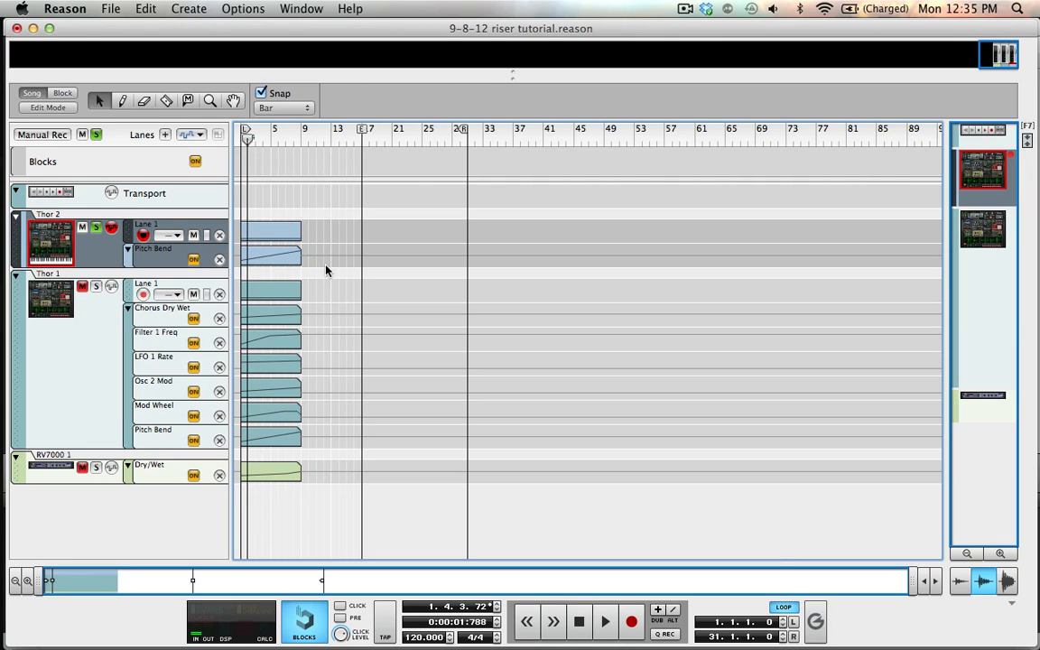
Solo Thor 1 and RV7000 1 in place of Thor 2, and play their riser from the start of the song
click(92, 277)
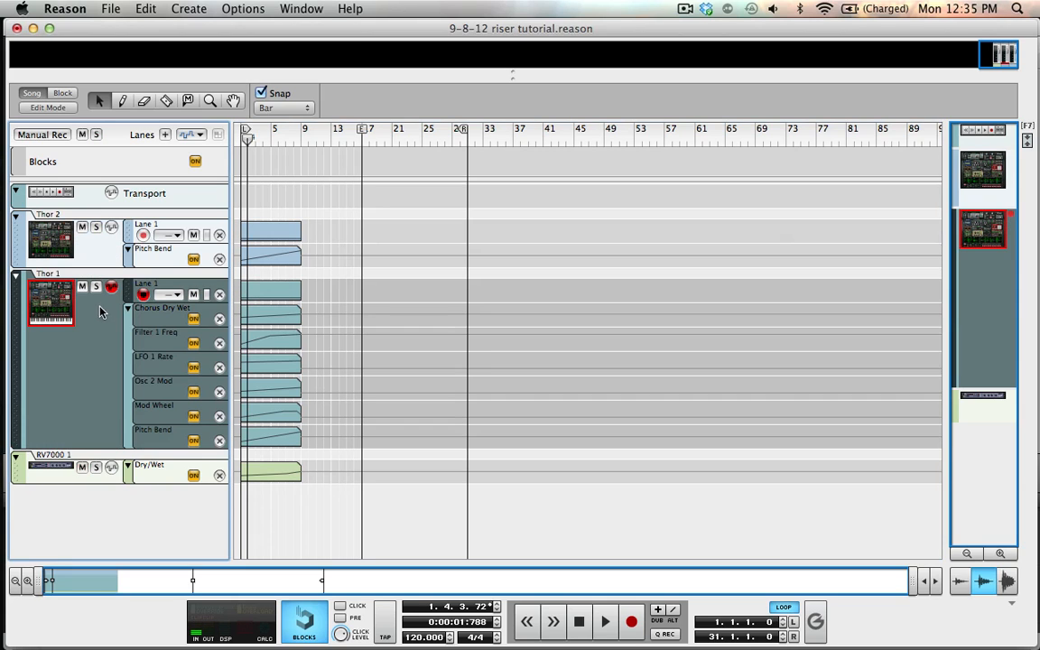
click(96, 467)
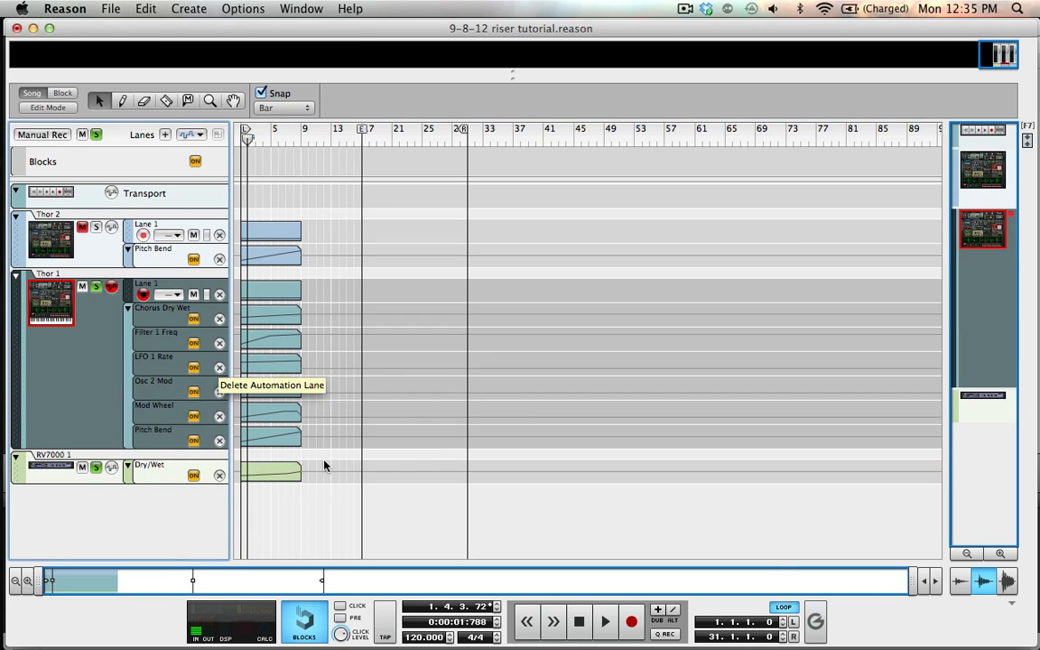
drag(258, 138, 123, 185)
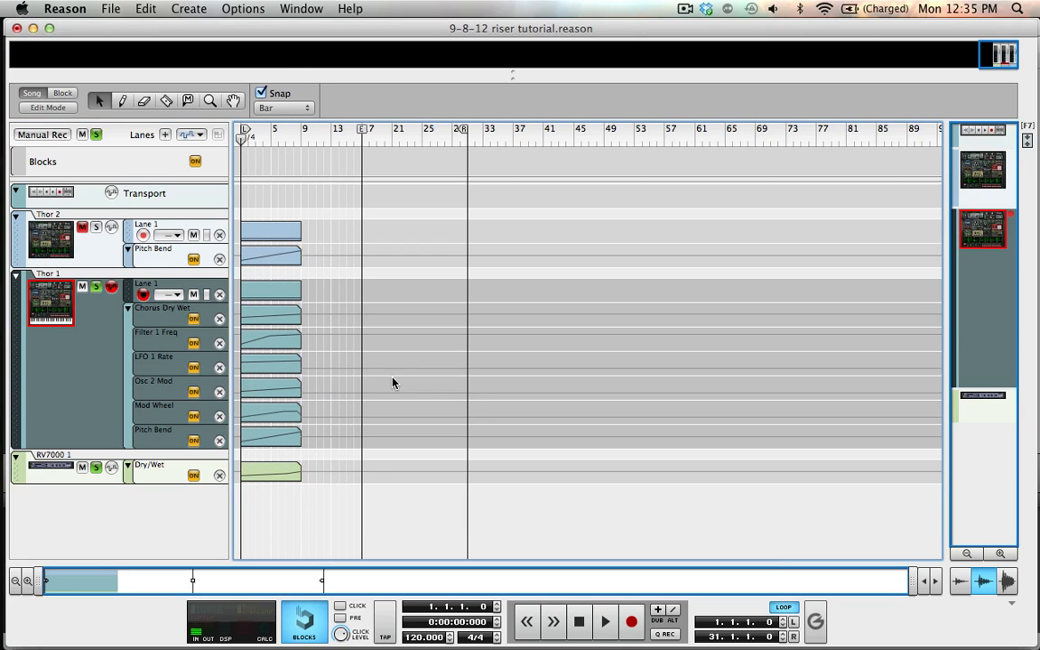
key(space)
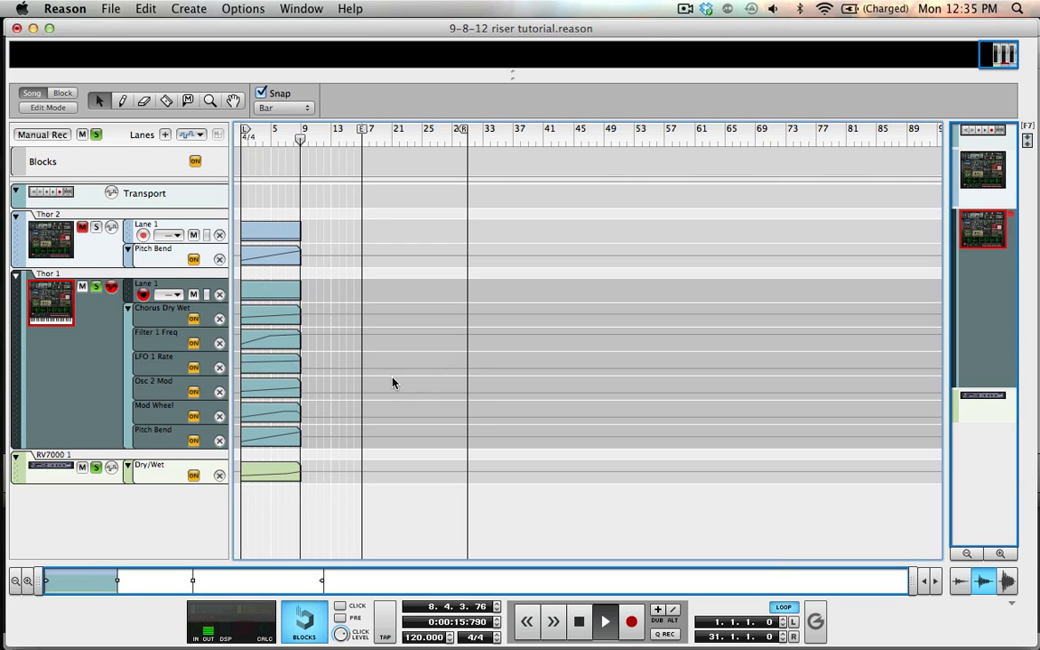
key(space)
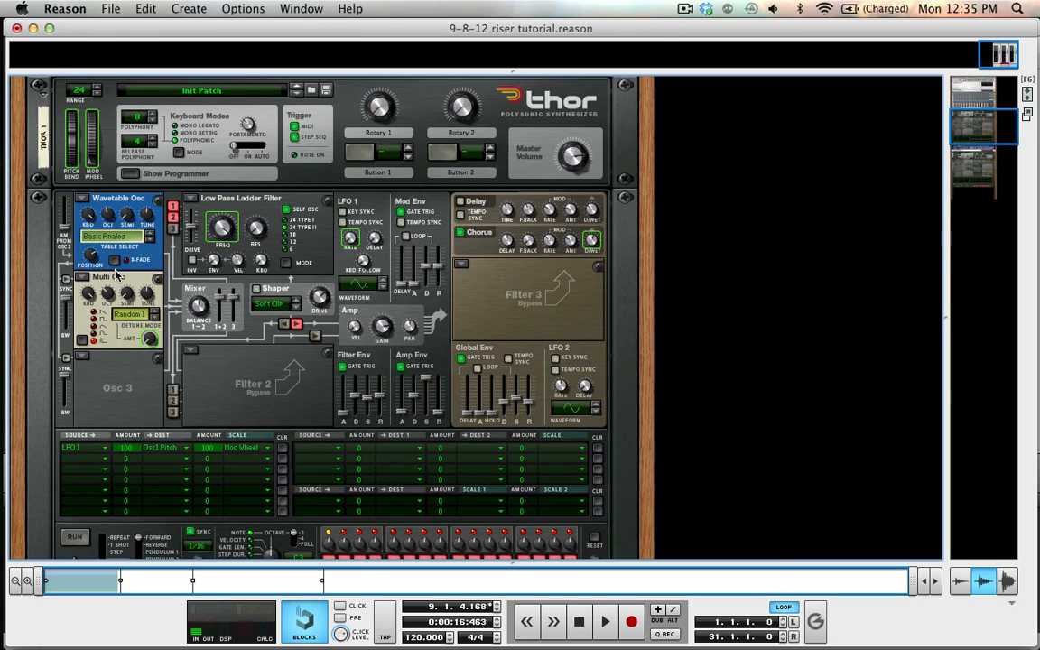
Compare Thor 1's automation lanes in the sequencer with the matching oscillator, filter, LFO and chorus controls in the rack
key(F7)
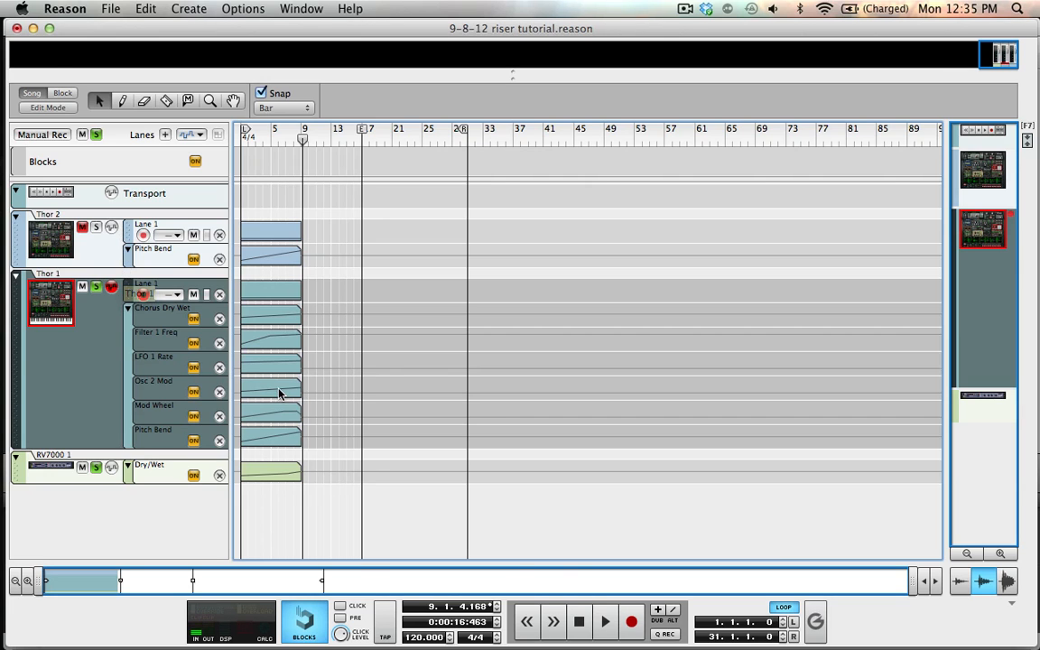
key(F6)
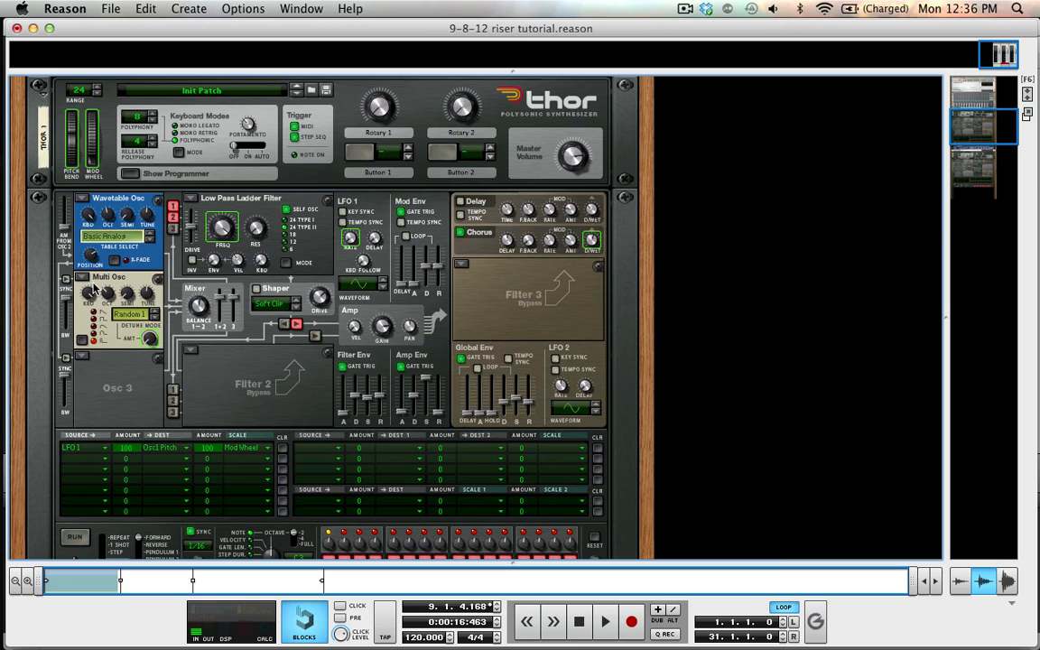
key(F7)
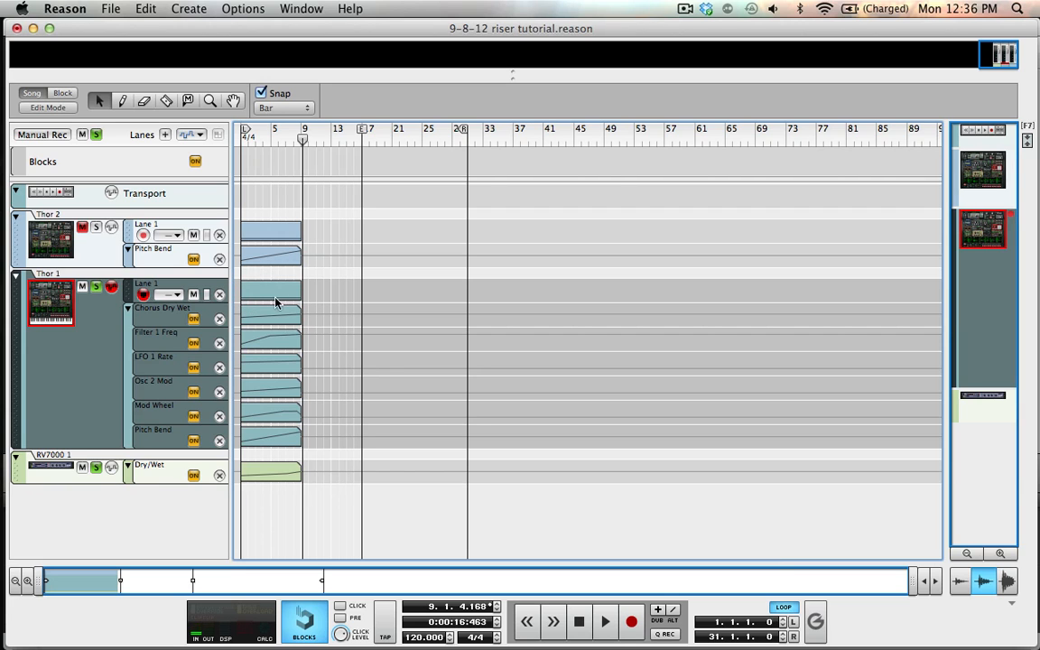
key(F6)
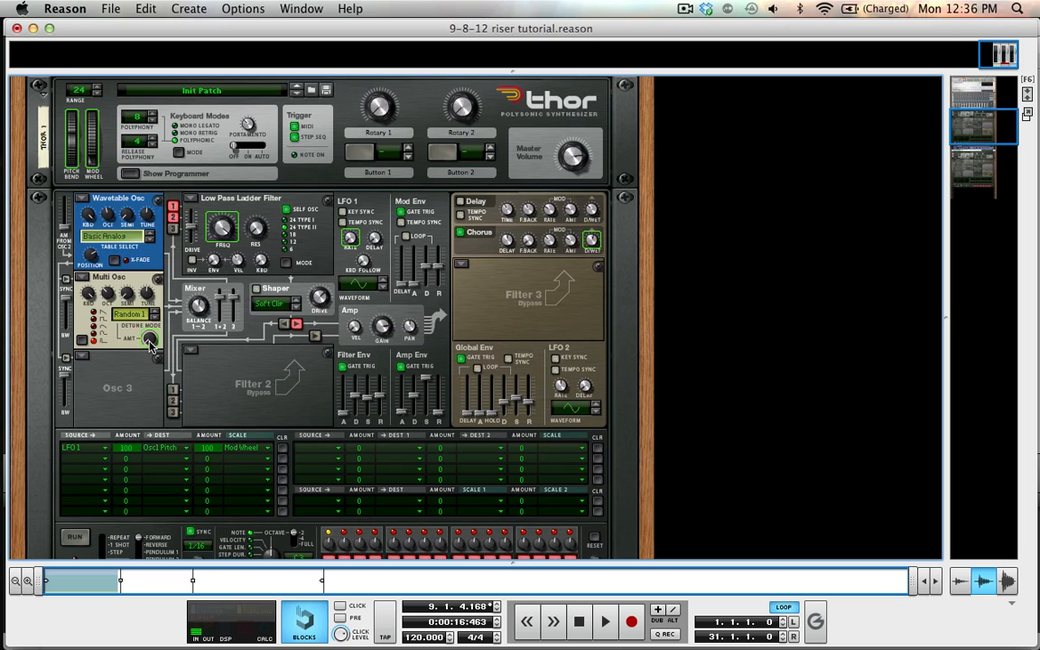
mouse_move(149, 346)
key(F7)
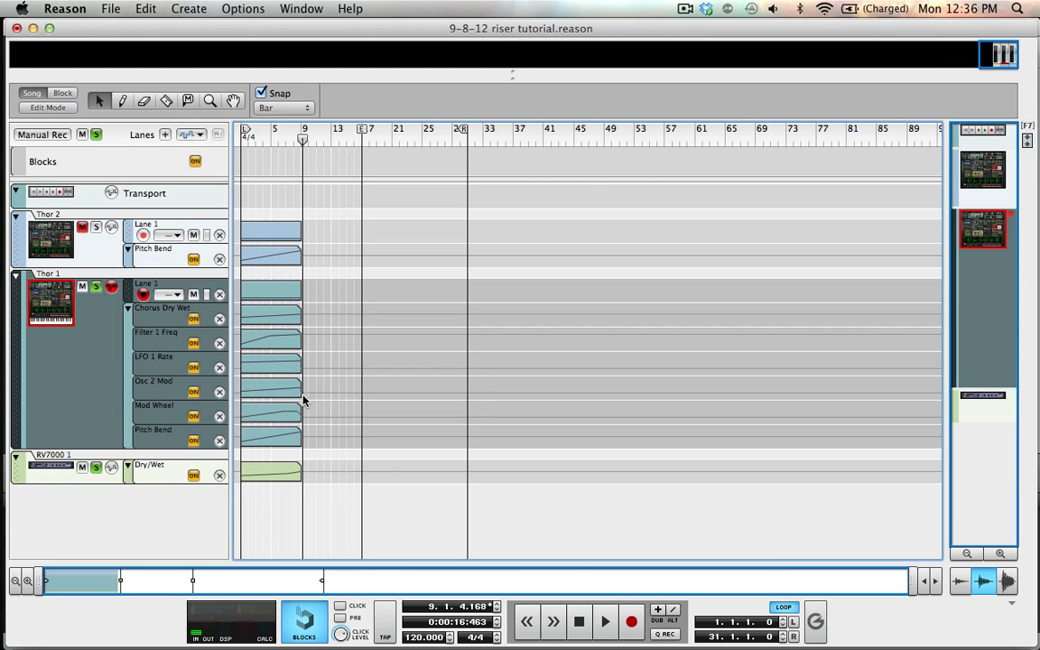
key(F6)
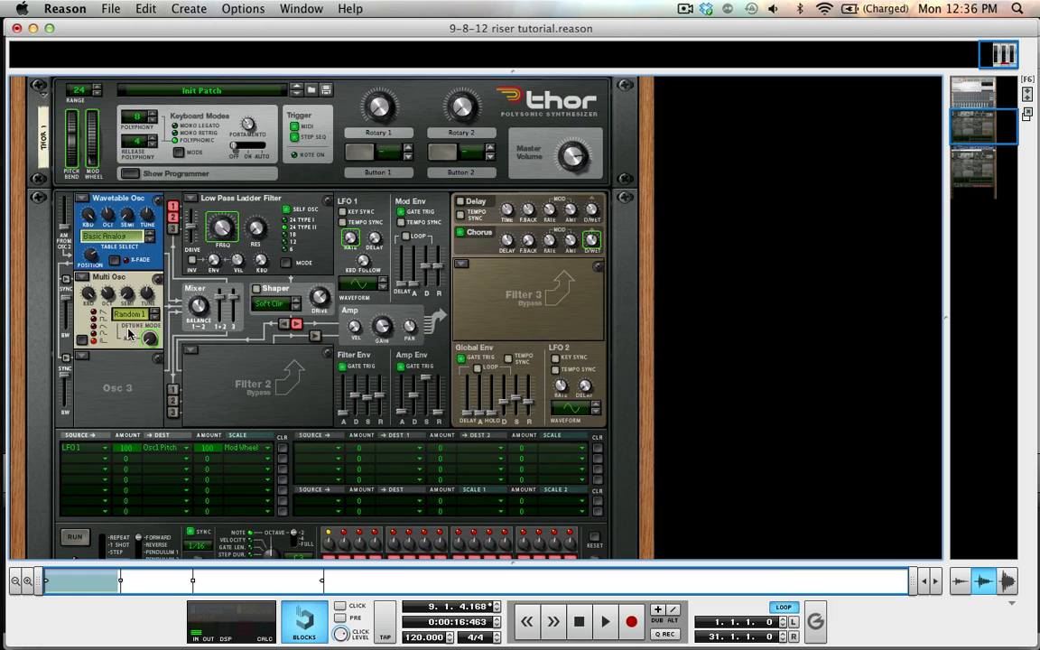
key(F7)
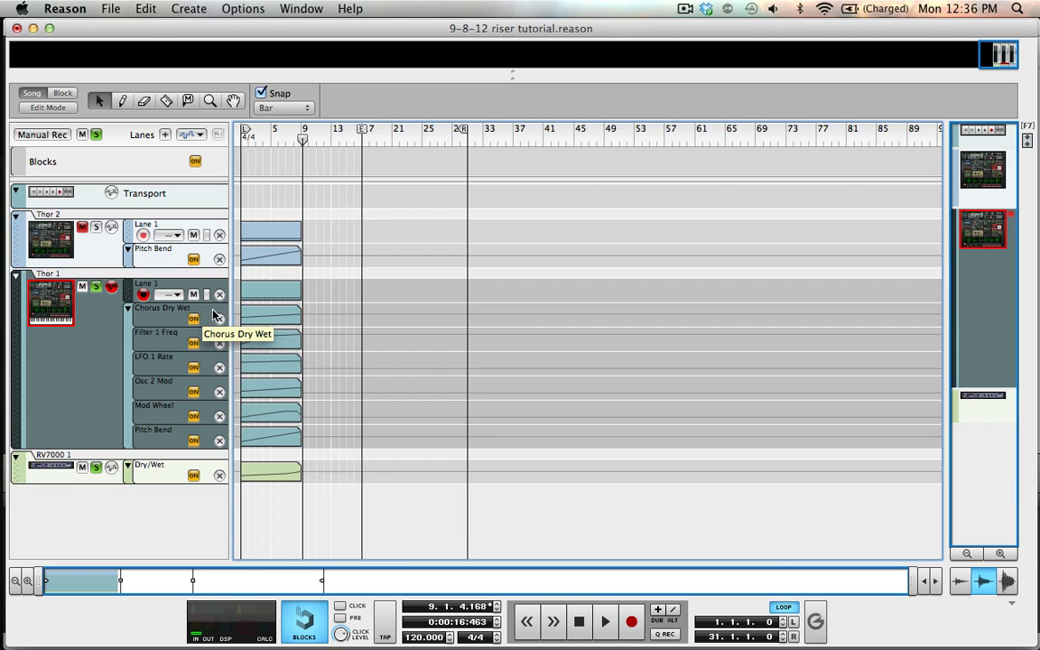
key(F6)
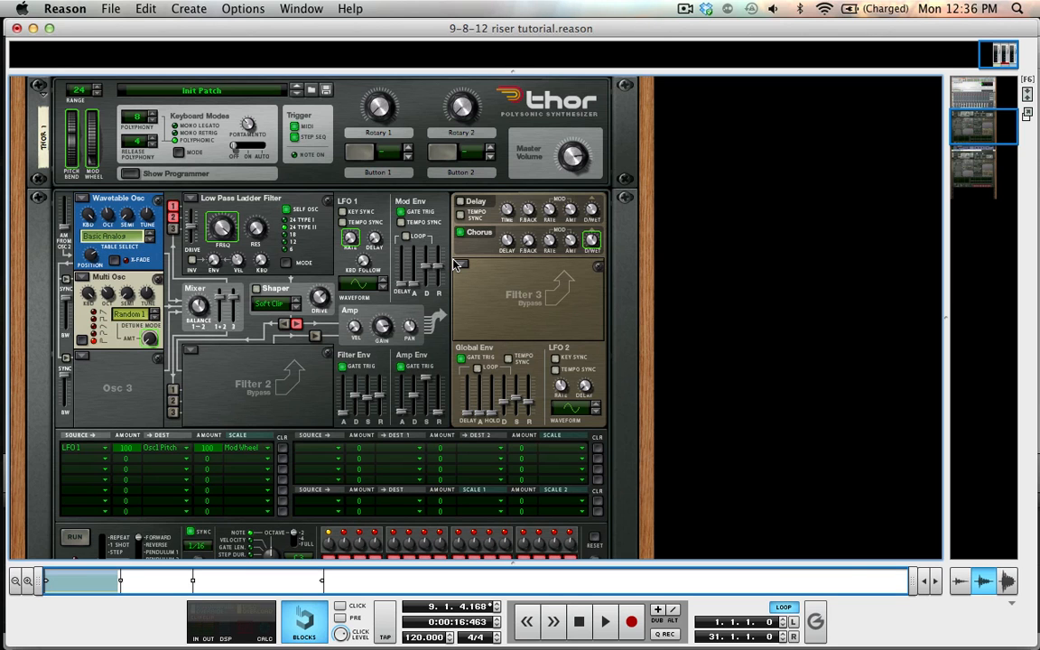
key(F7)
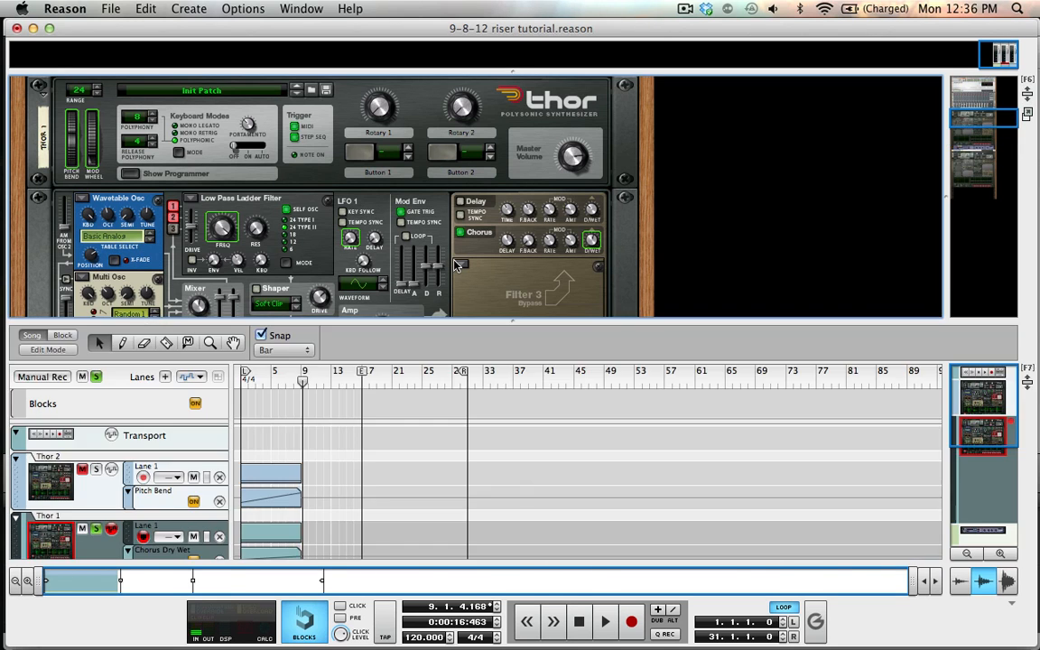
Compare Thor 1's automation lanes with its rack controls and turn the Chorus Dry/Wet knob down by hand
key(F6)
click(89, 405)
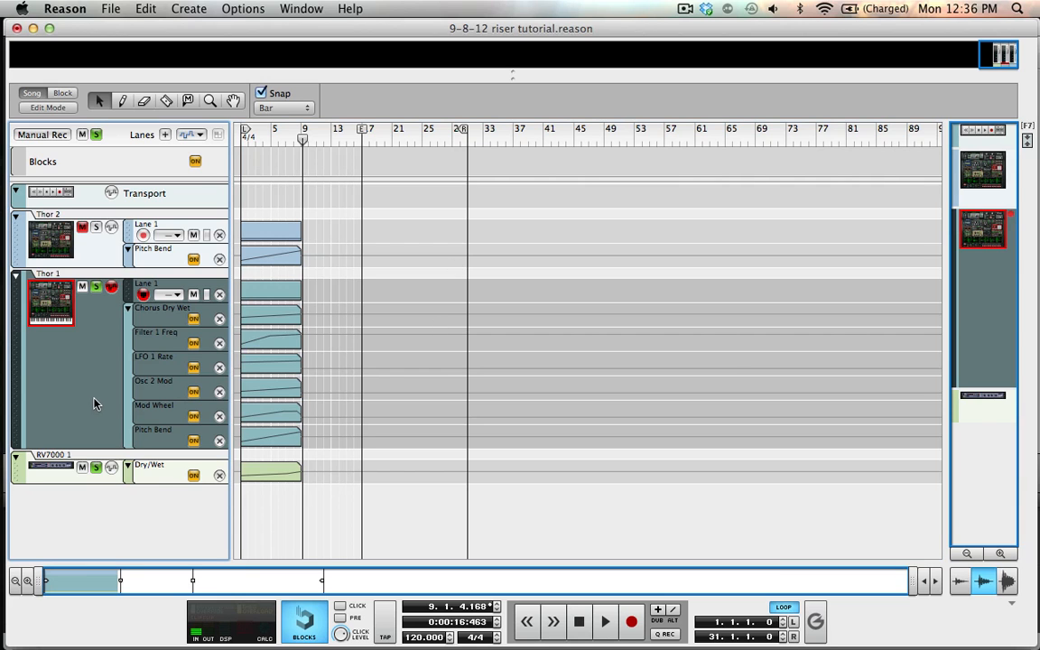
key(F6)
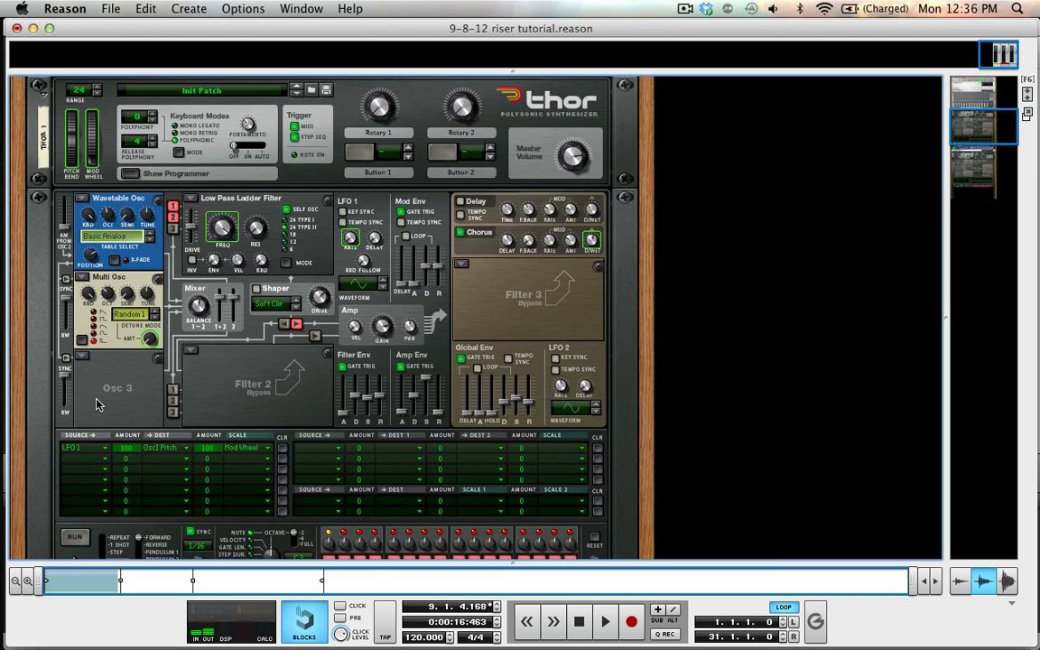
key(F7)
key(F6)
mouse_move(591, 240)
mouse_down()
mouse_move(593, 408)
mouse_move(580, 238)
mouse_move(580, 257)
mouse_up()
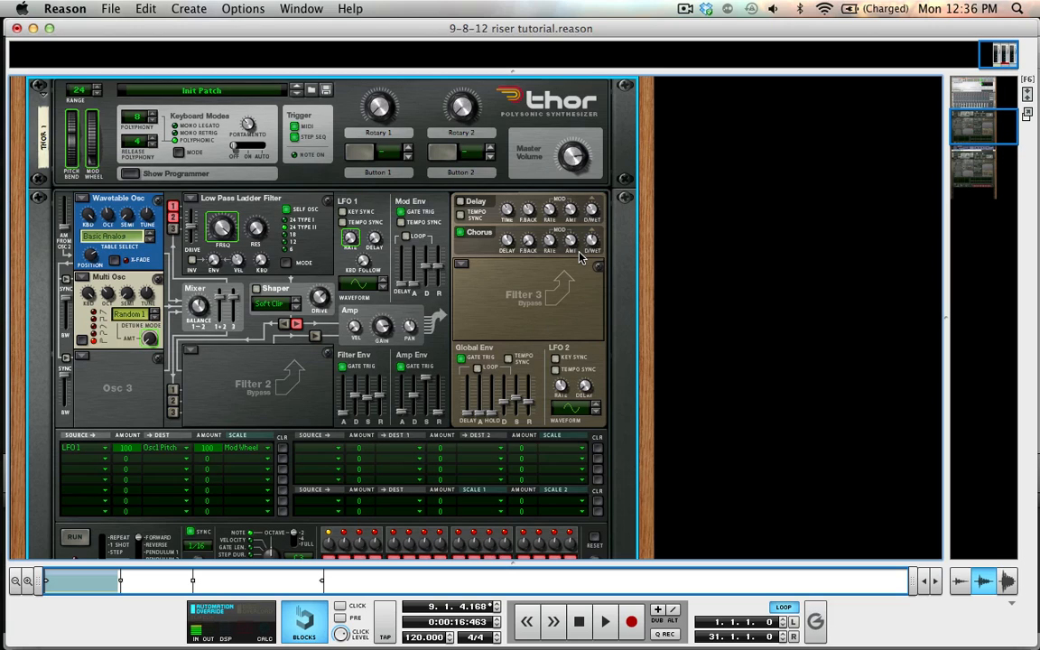
Sweep Thor 1's Low Pass Ladder Filter frequency down to 39.4 Hz and back up by hand
key(F7)
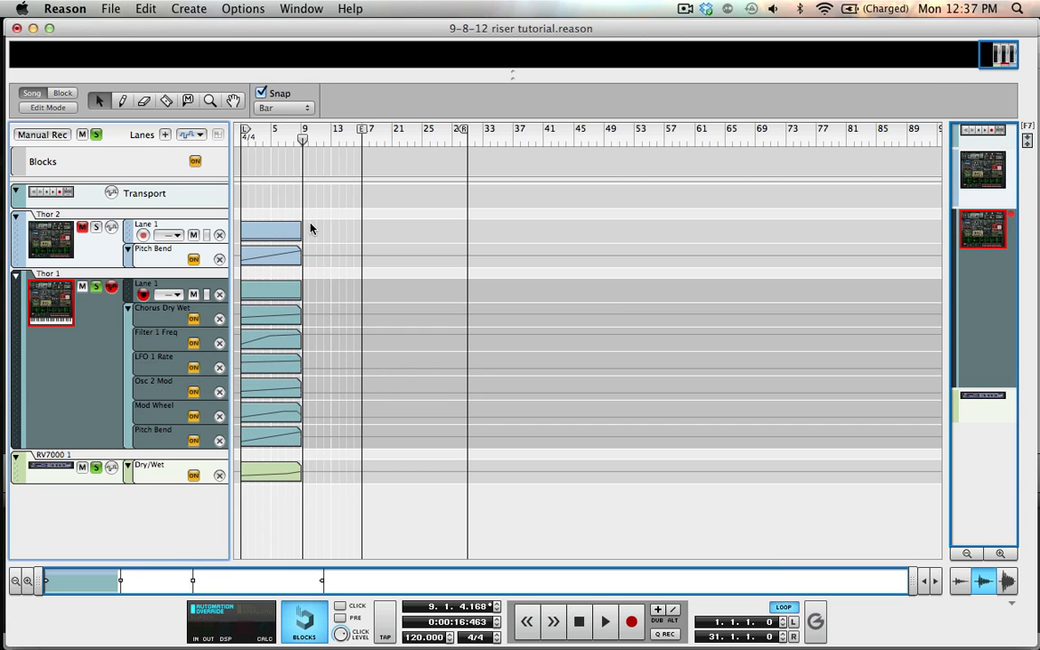
key(F6)
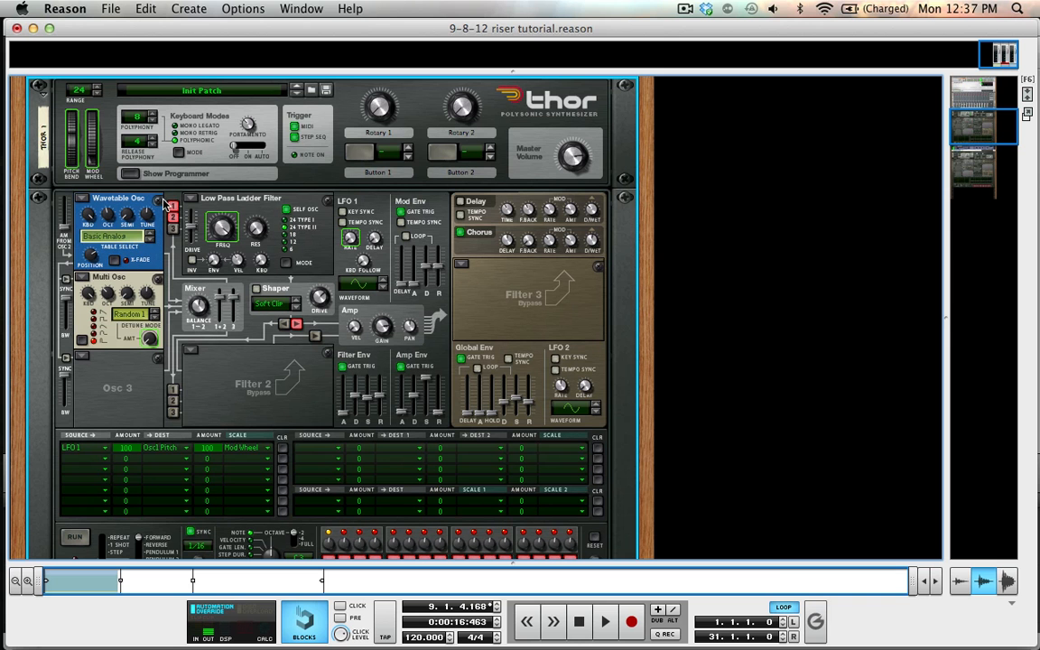
drag(226, 231, 226, 304)
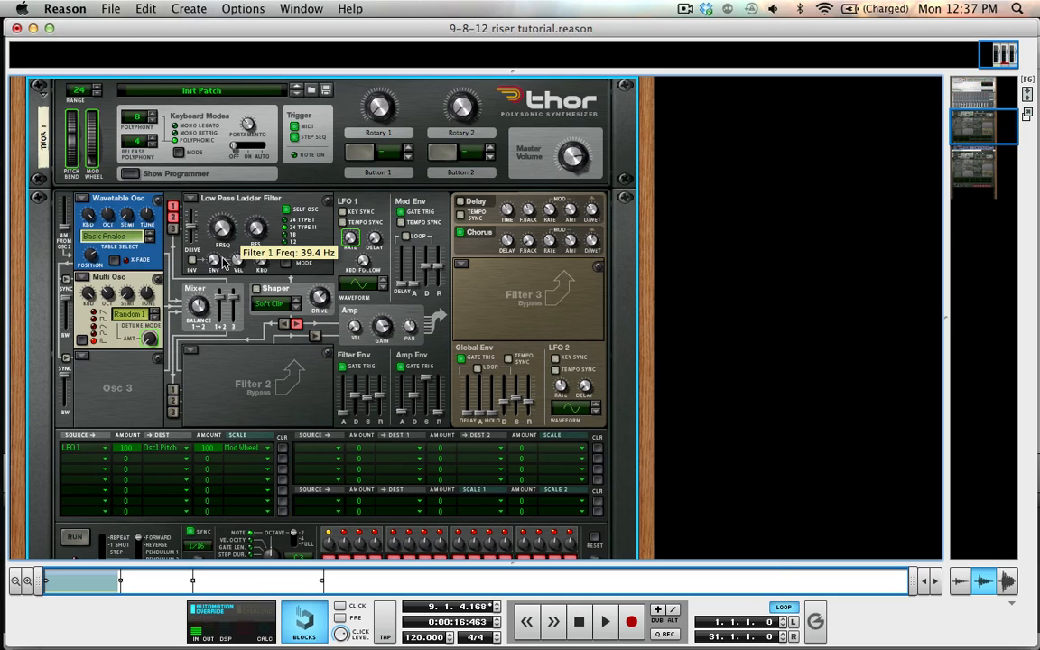
drag(224, 260, 185, 68)
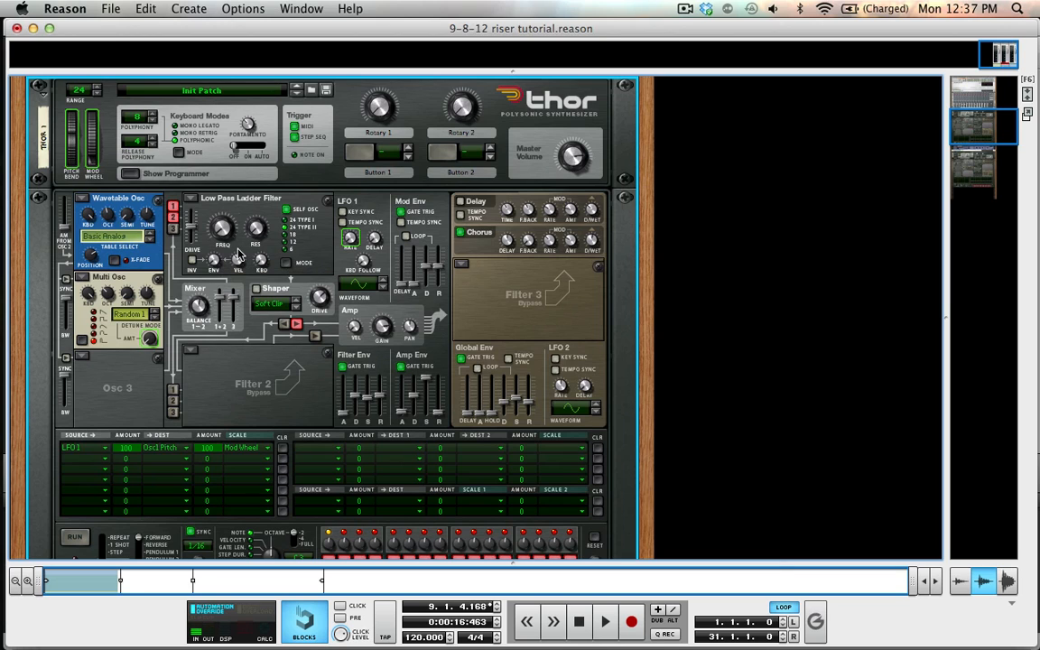
Reset the automation override by placing the song position at bar 10, and bring Thor 1 back up in the rack
key(F7)
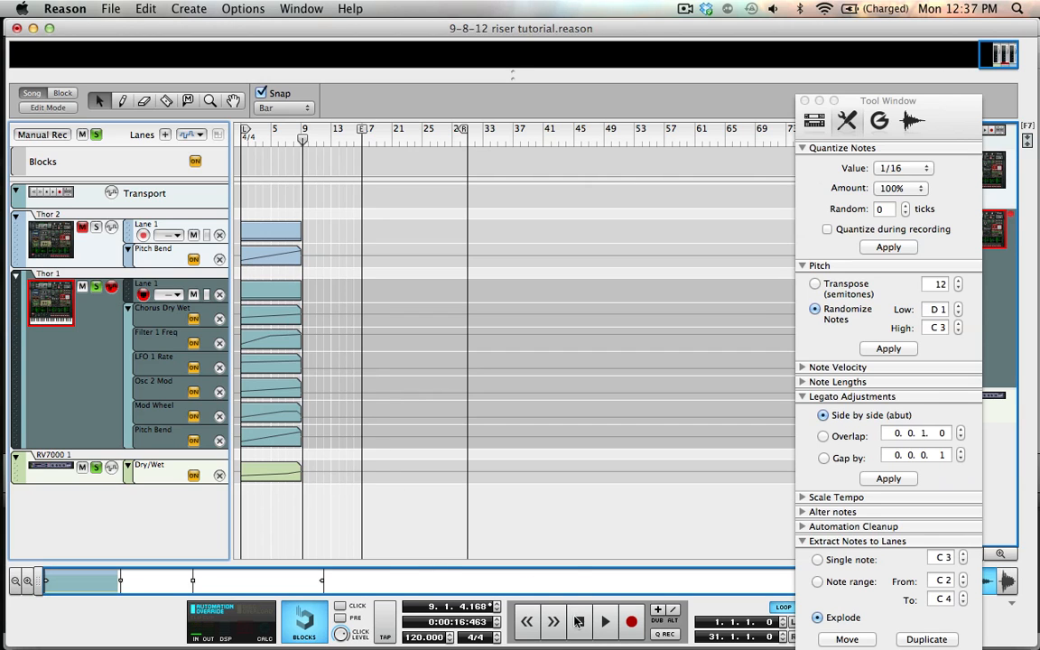
click(307, 135)
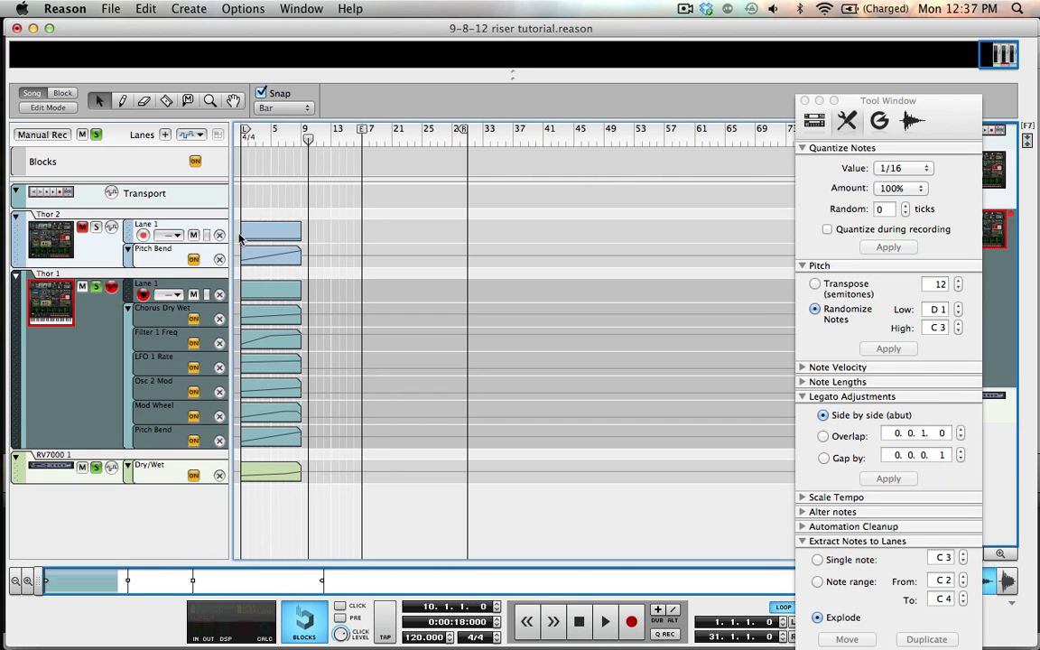
key(F6)
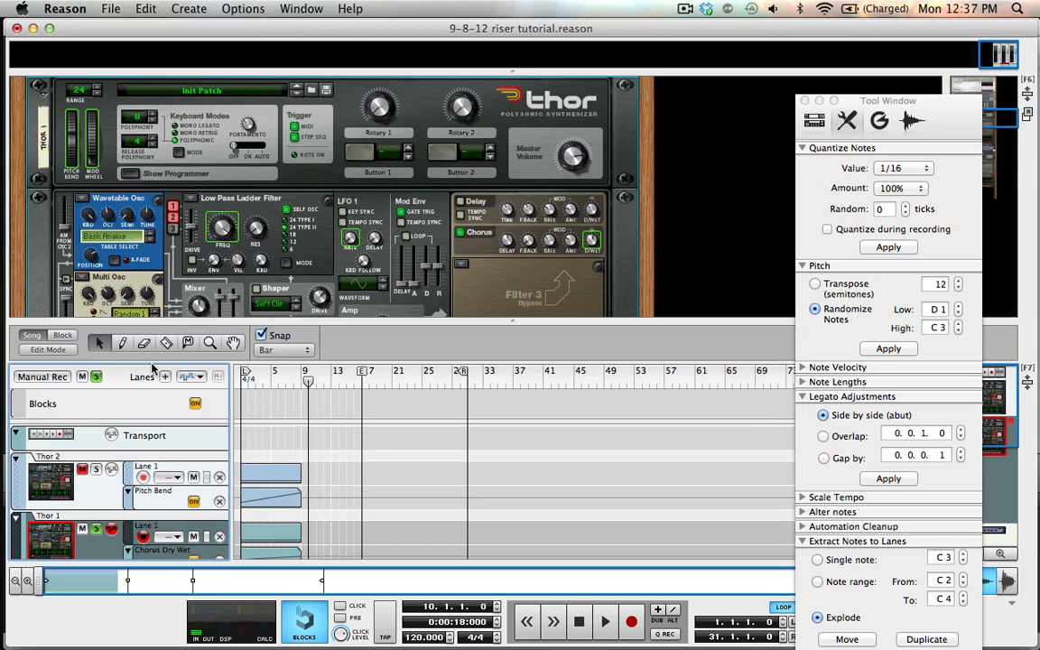
key(F8)
key(F8)
key(F6)
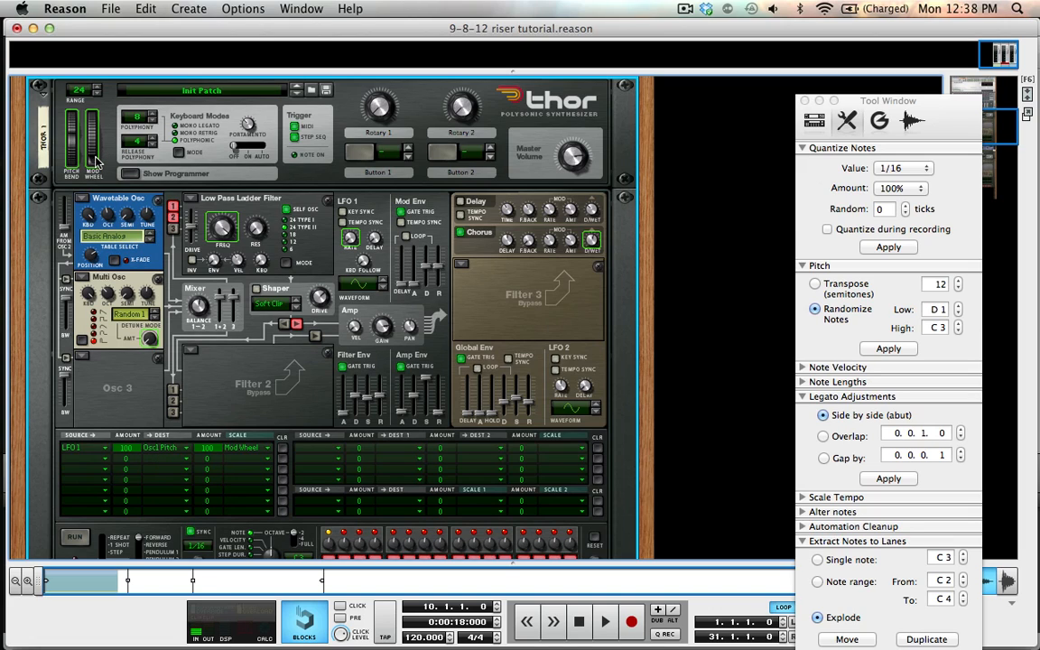
Raise Thor 1's Mod Wheel from 0 and lower it again to try the LFO 1 pitch modulation
mouse_move(96, 160)
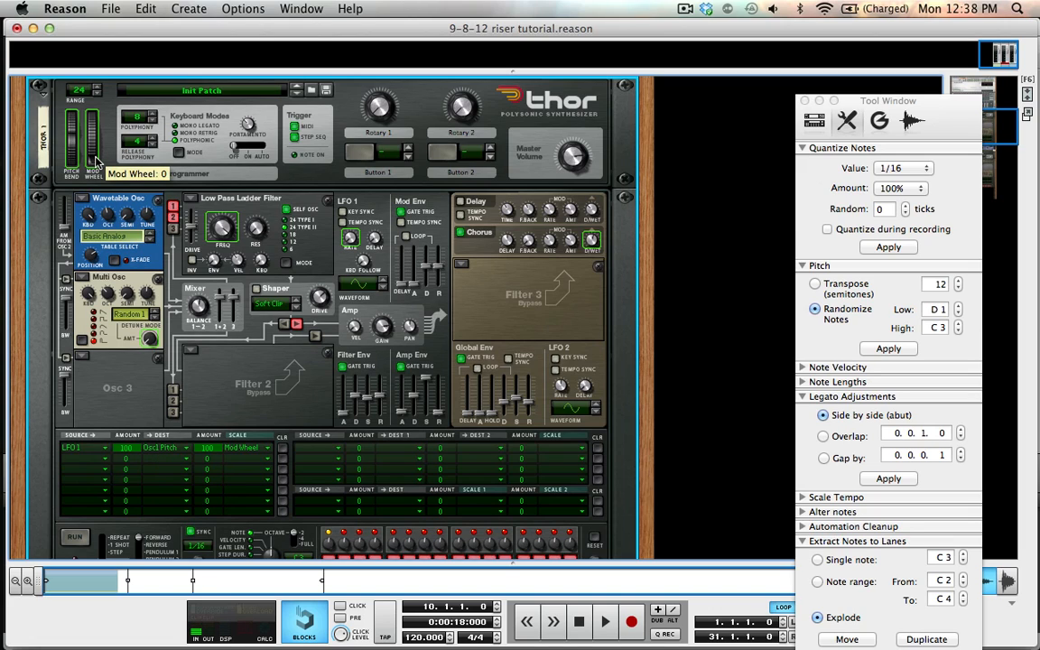
drag(95, 157, 92, 111)
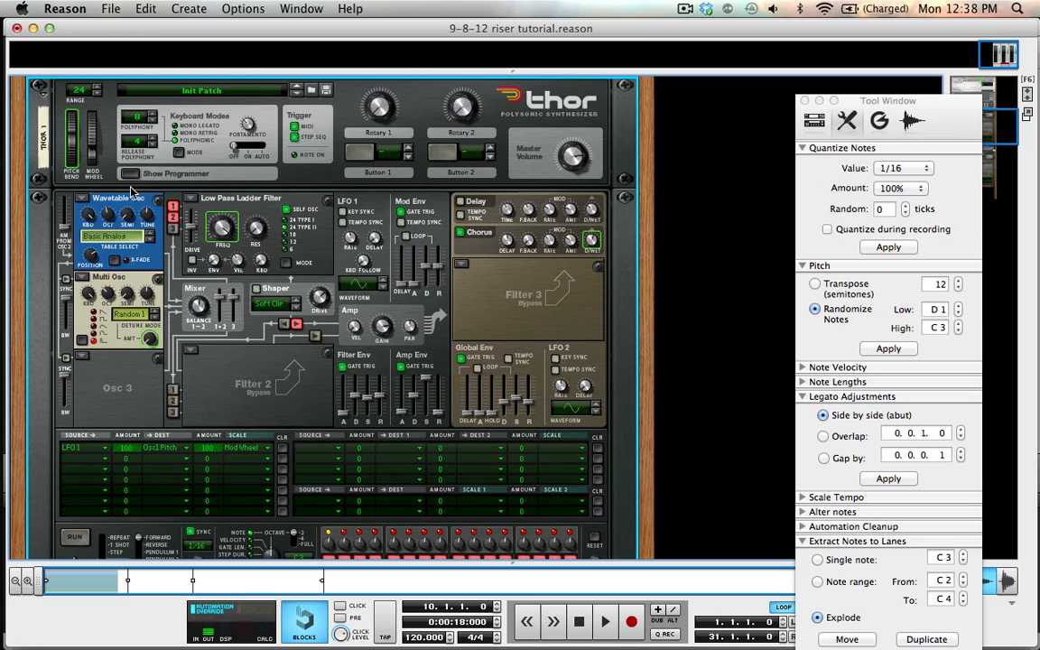
drag(90, 159, 110, 266)
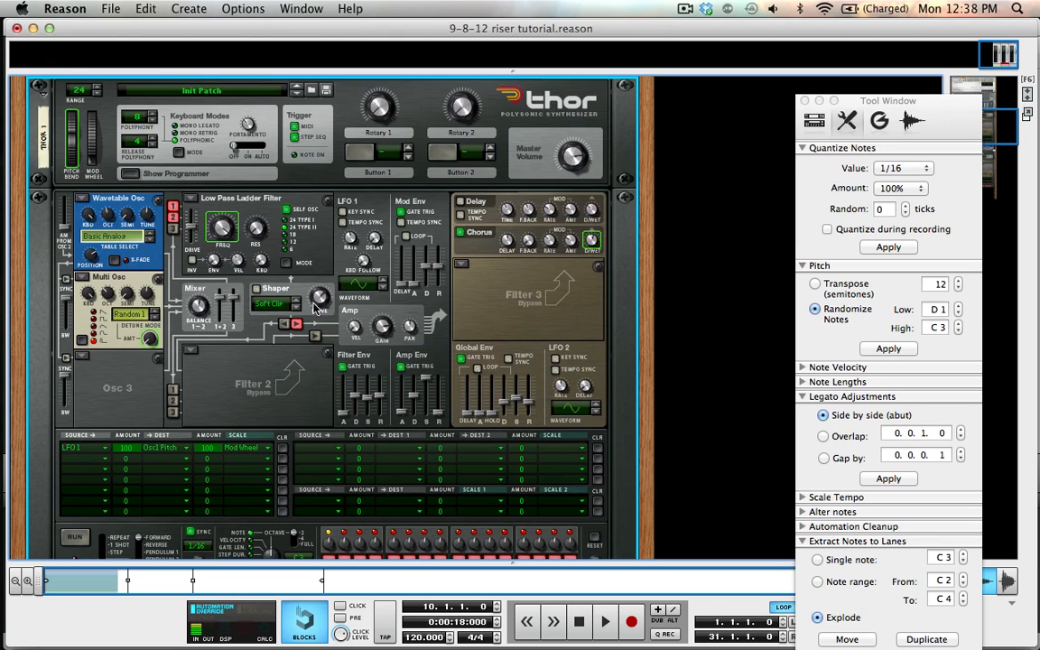
Disconnect oscillator 1 from Thor 1's first filter and vary the Multi Osc's detune amount by hand
key(F6)
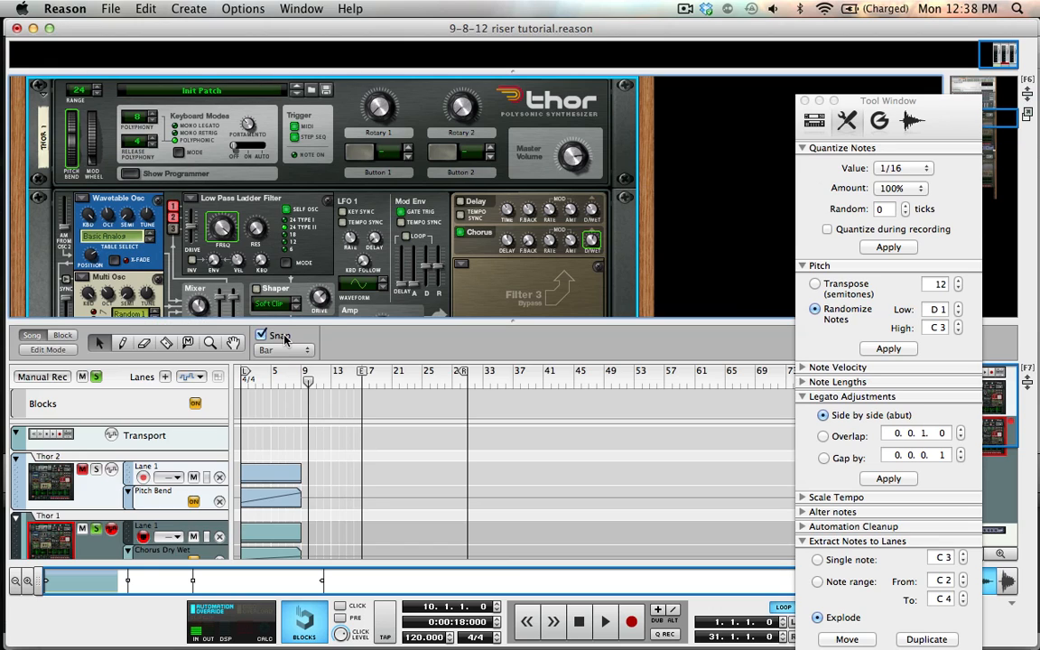
key(F7)
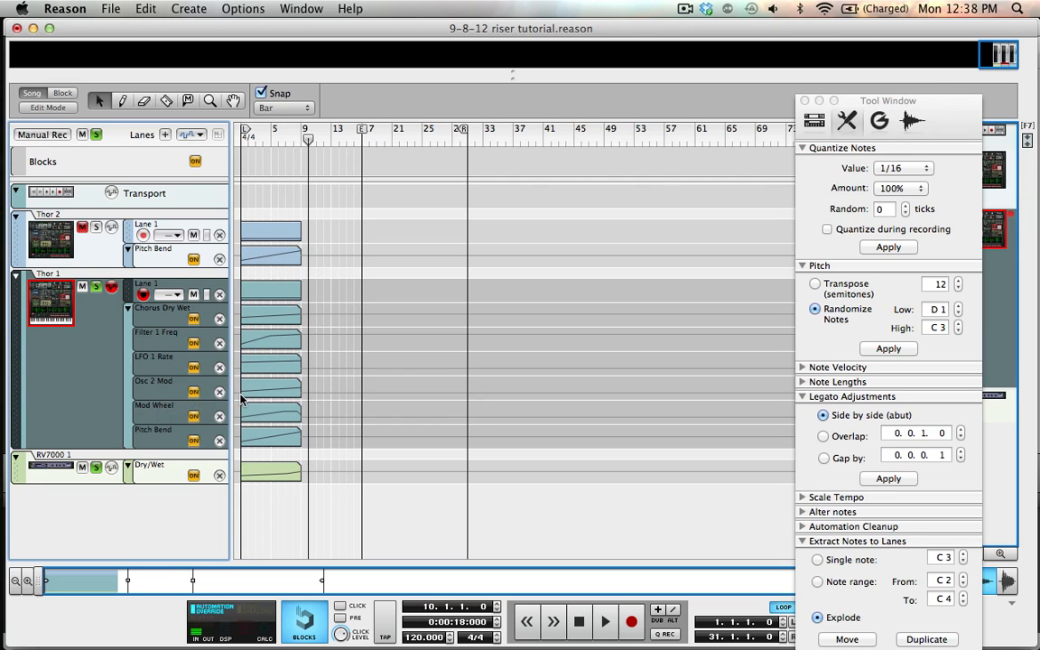
key(F6)
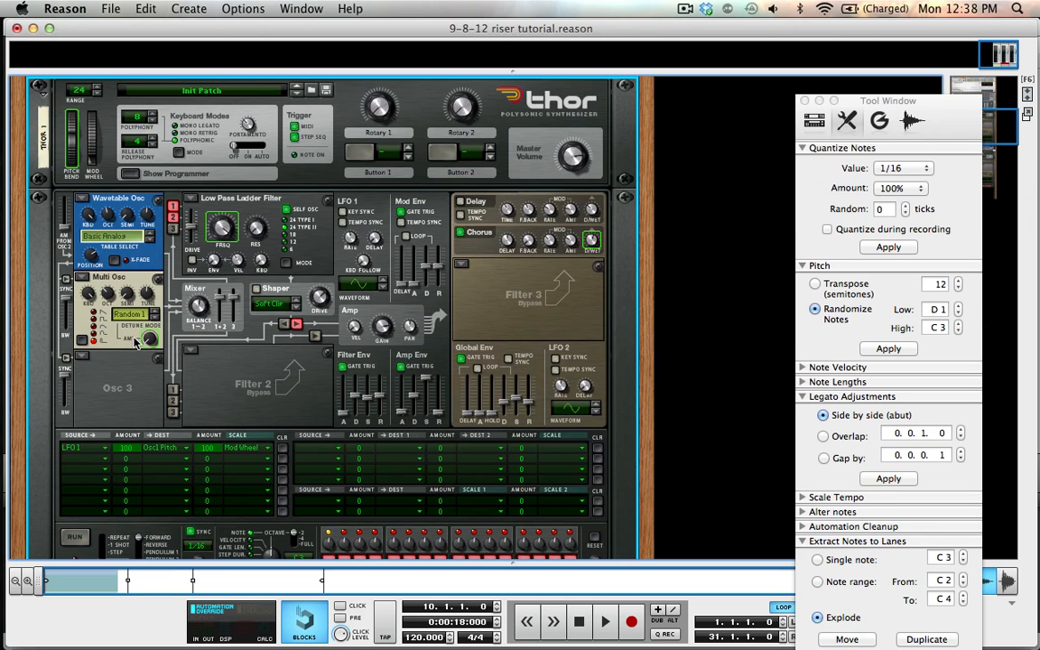
click(173, 207)
drag(153, 314, 166, 408)
Open Thor 1's Mod Wheel automation clip, examine its curve points alongside the rack controls, and close the clip
key(F7)
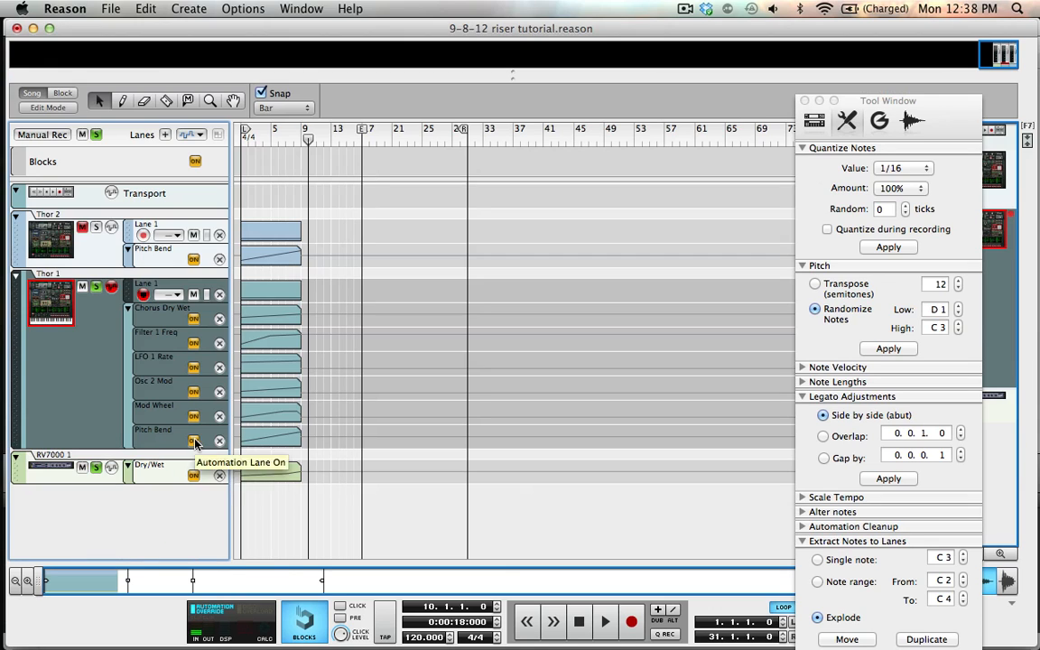
click(282, 415)
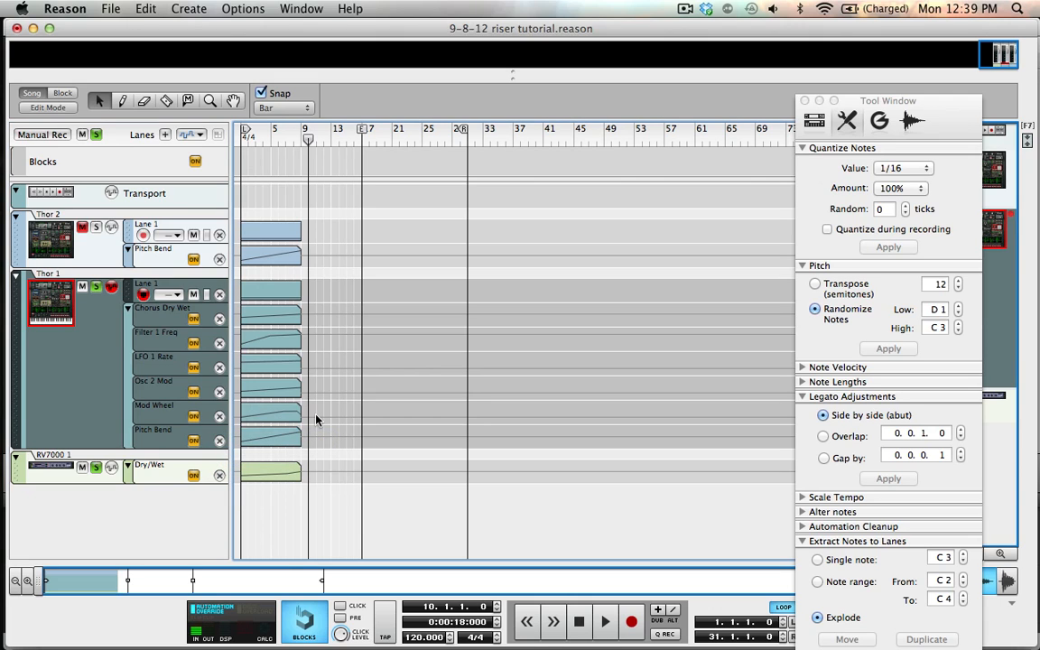
double_click(282, 415)
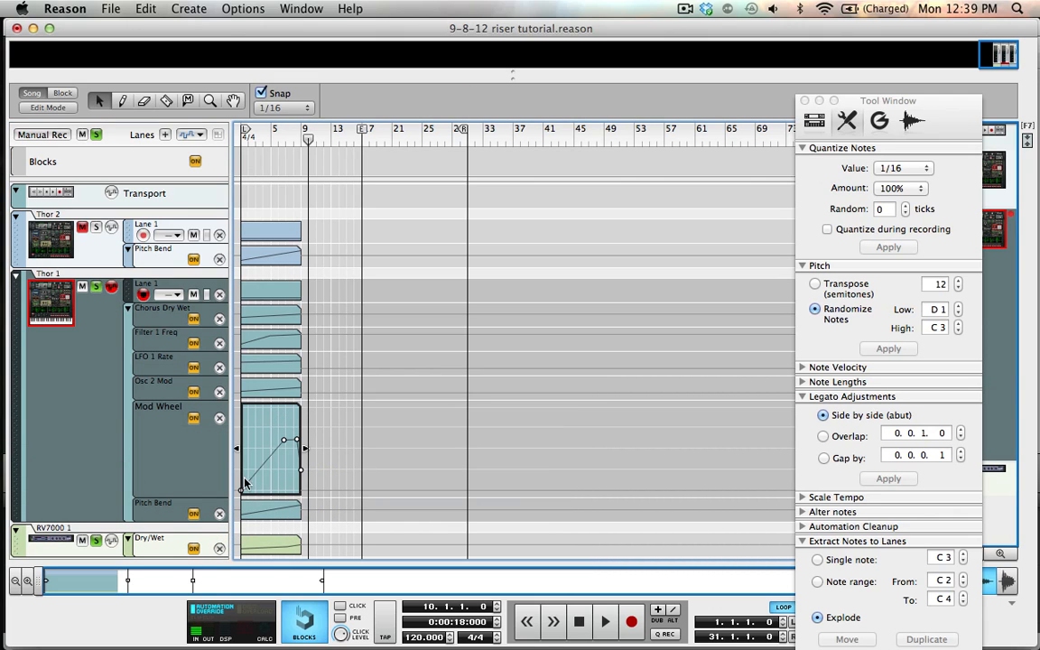
click(283, 440)
key(F6)
key(F7)
key(F8)
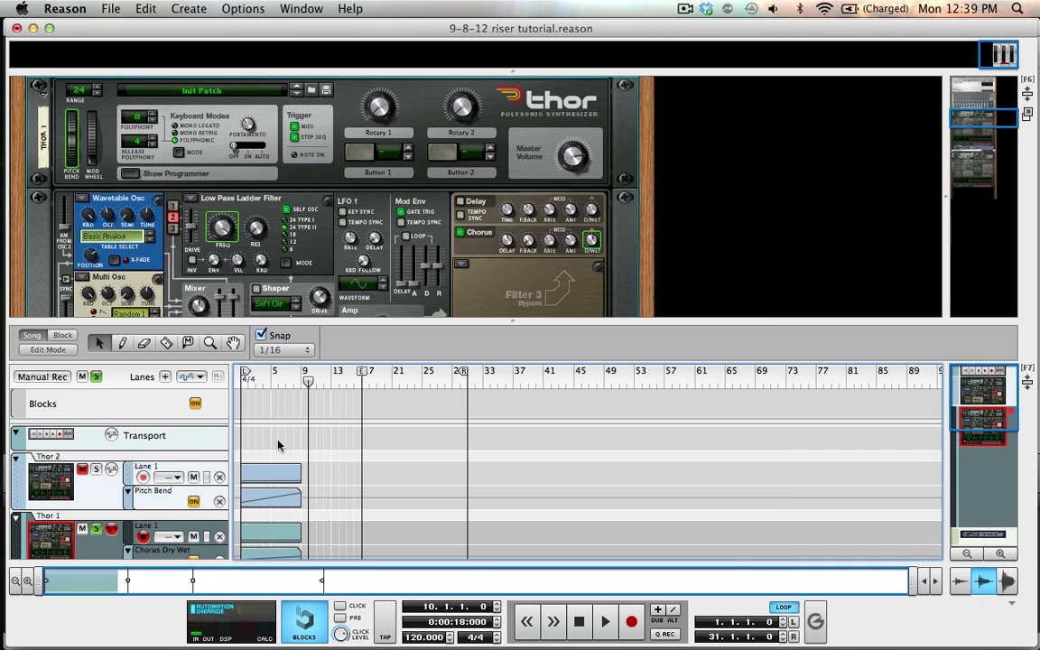
key(F8)
key(F6)
key(F7)
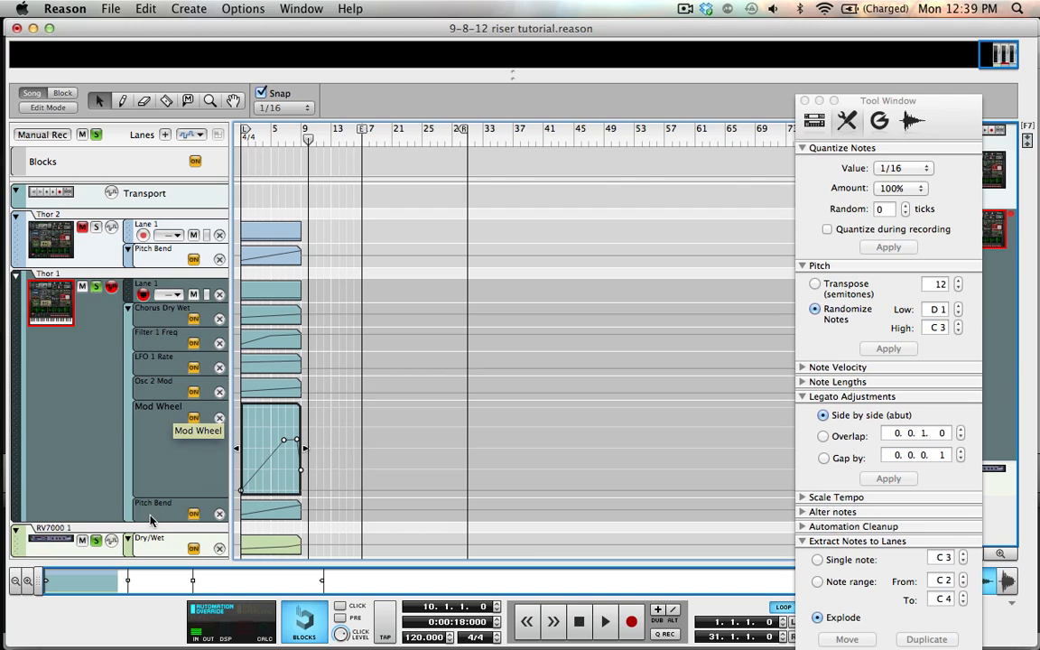
click(323, 516)
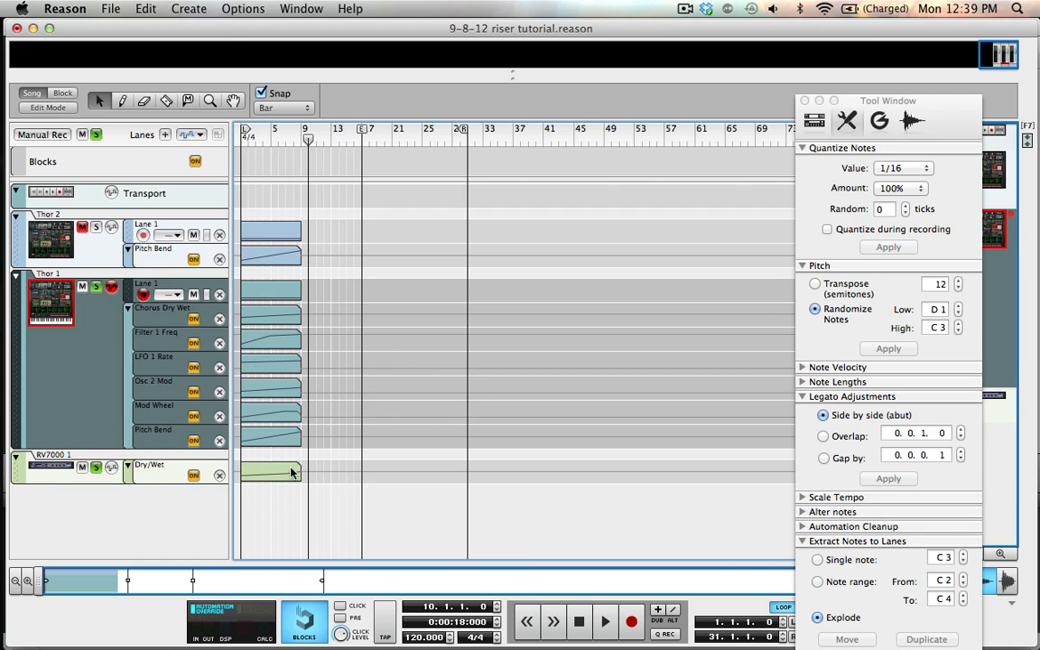
Select the RV7000 1 track and inspect its Dry-Wet knob and the Thor 1 above it in the rack
click(150, 483)
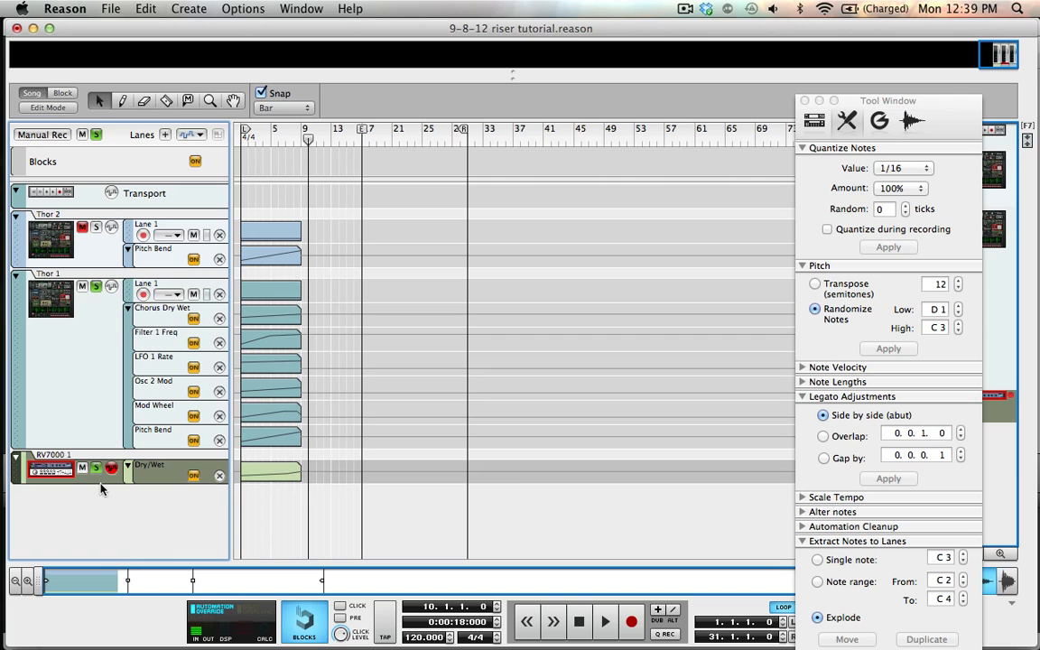
key(F6)
key(F8)
key(F8)
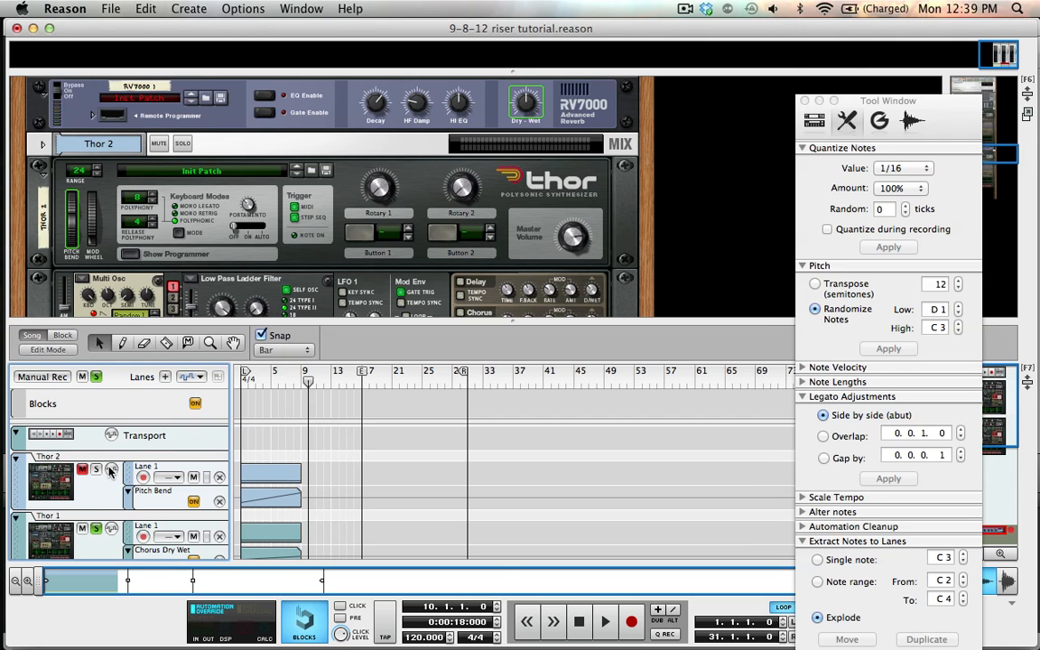
key(F7)
scroll(171, 363, up, 3)
scroll(171, 363, up, 3)
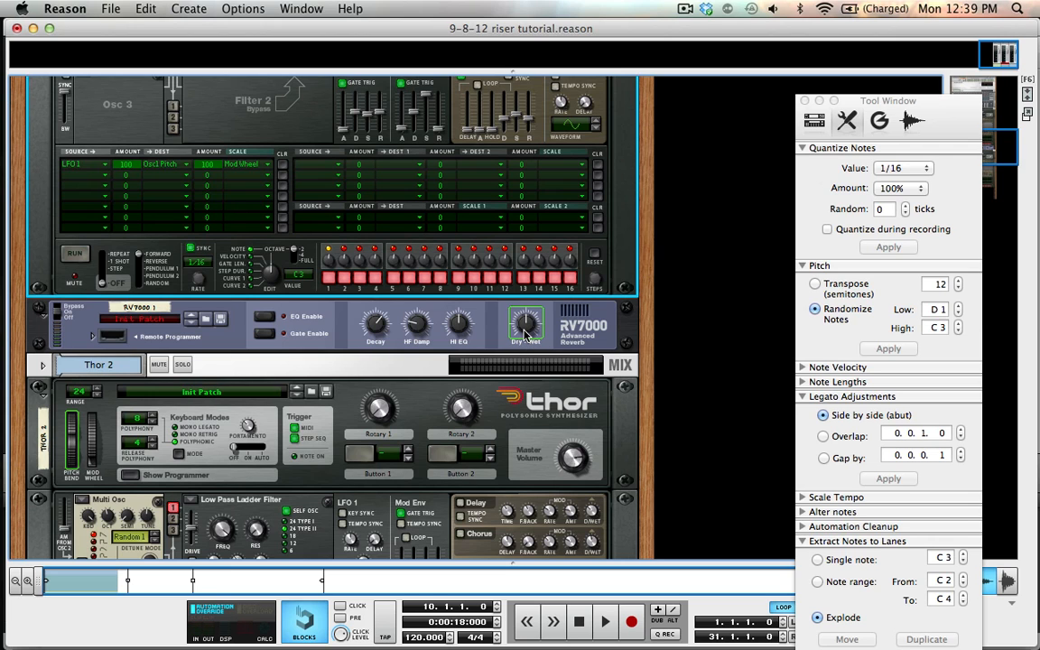
key(F7)
key(F6)
scroll(265, 261, up, 5)
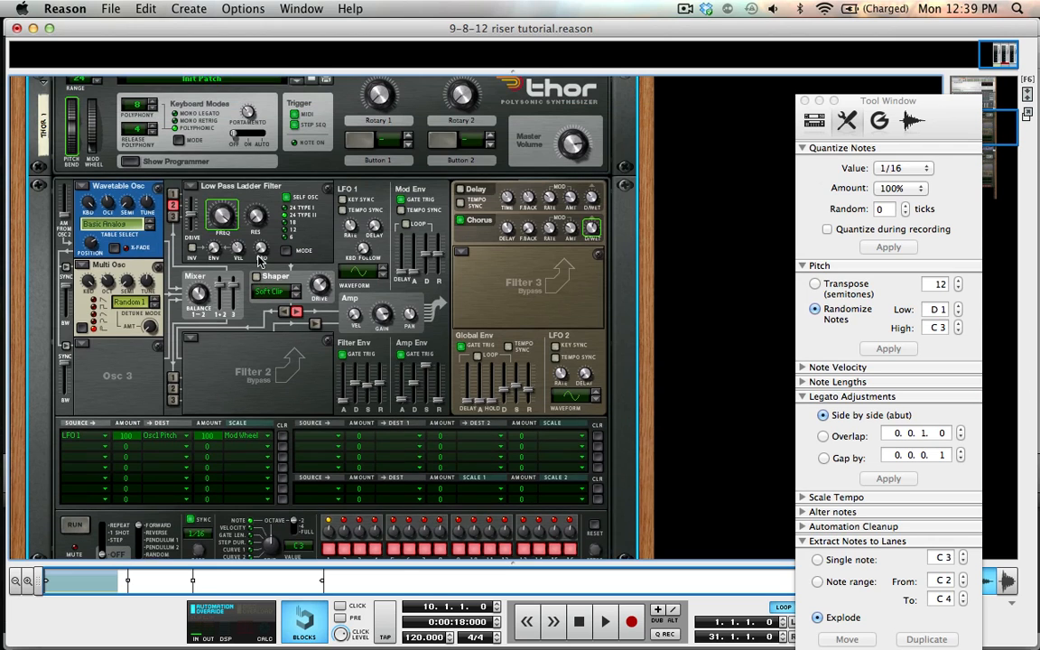
Play briefly from the start of the song to reset the automation override, stop, and place the song position at bar 10
key(F7)
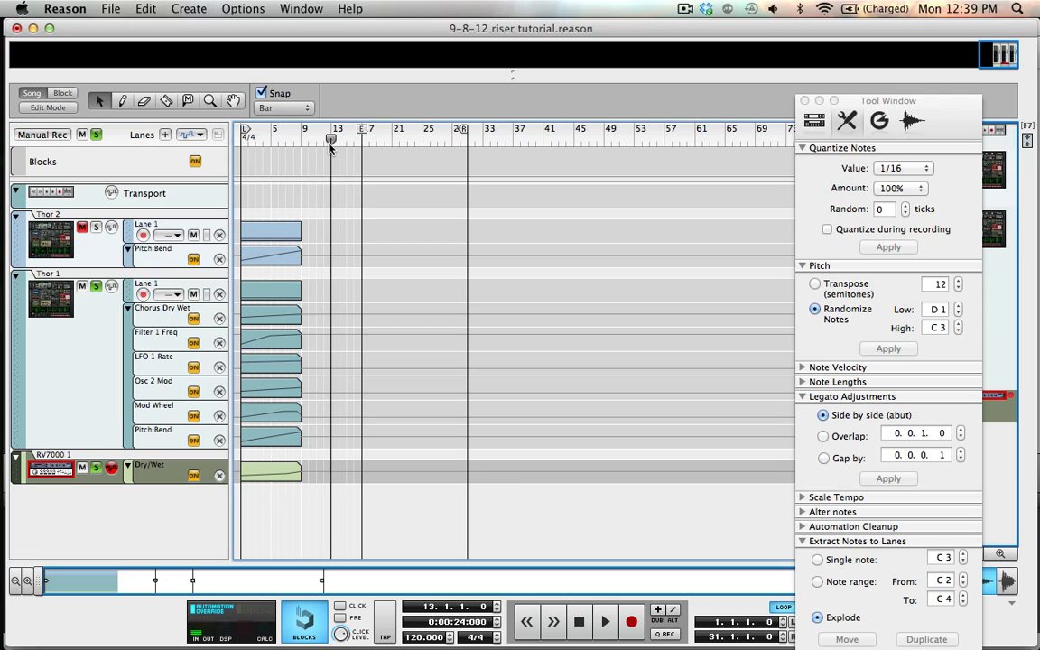
click(269, 143)
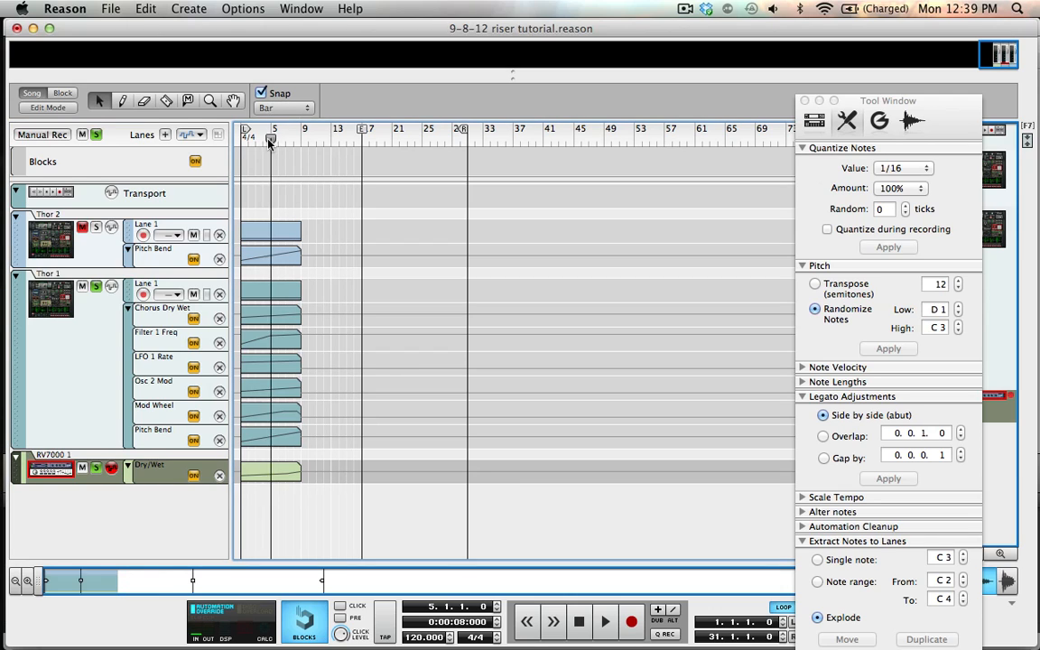
click(250, 143)
key(space)
key(space)
click(309, 142)
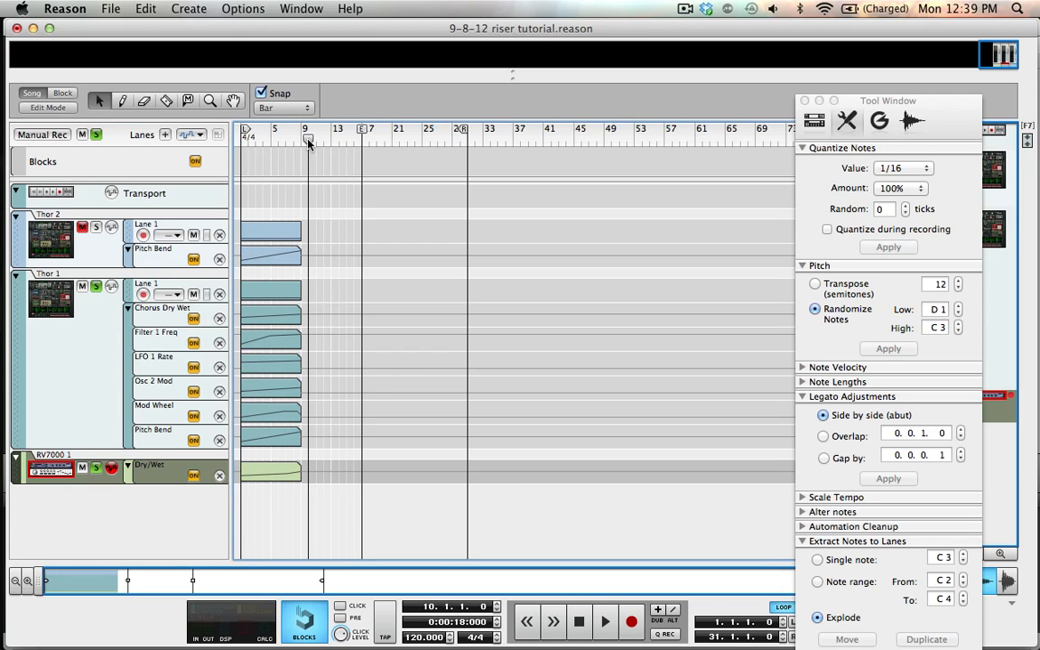
Select the Thor 1 track and sweep RV7000 1's Dry-Wet knob in the rack down to 0 and back up
click(93, 412)
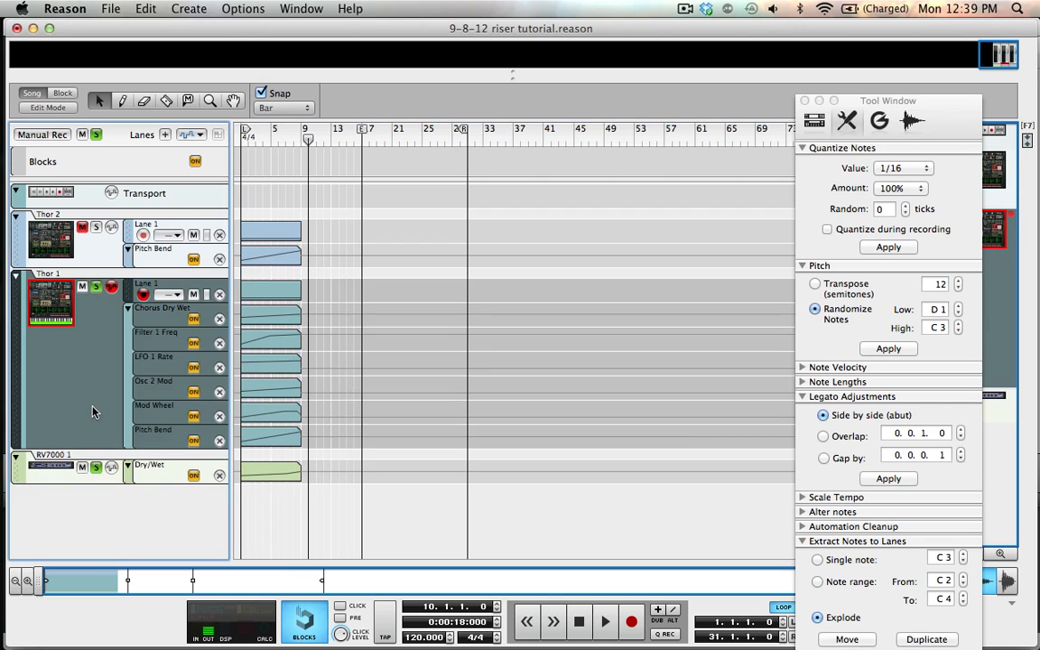
key(F6)
key(F7)
key(F6)
scroll(73, 492, down, 2)
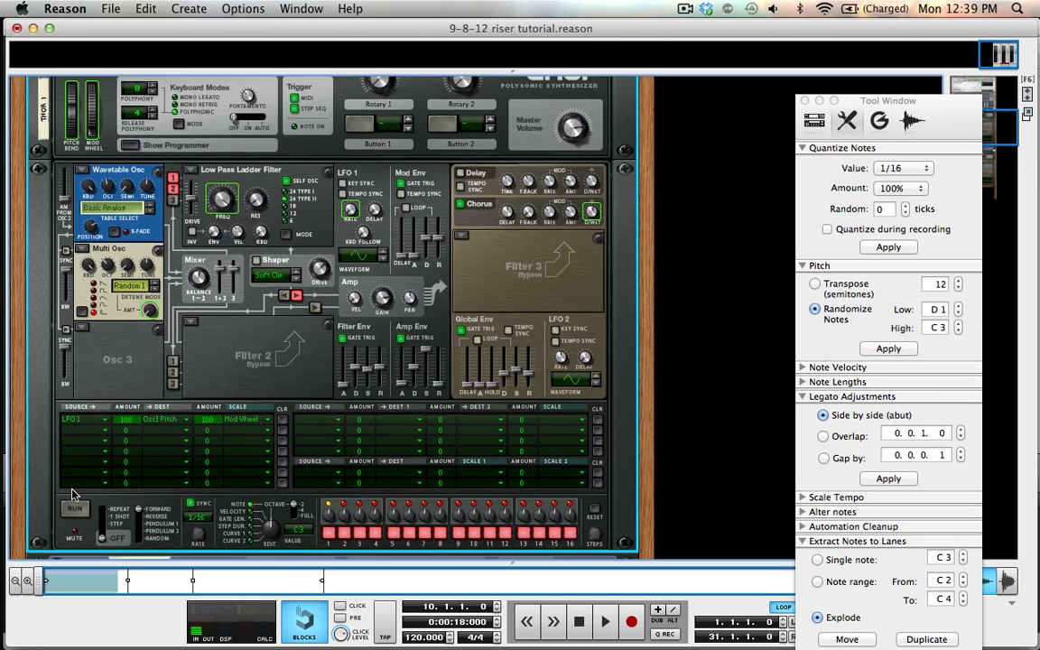
scroll(73, 492, down, 5)
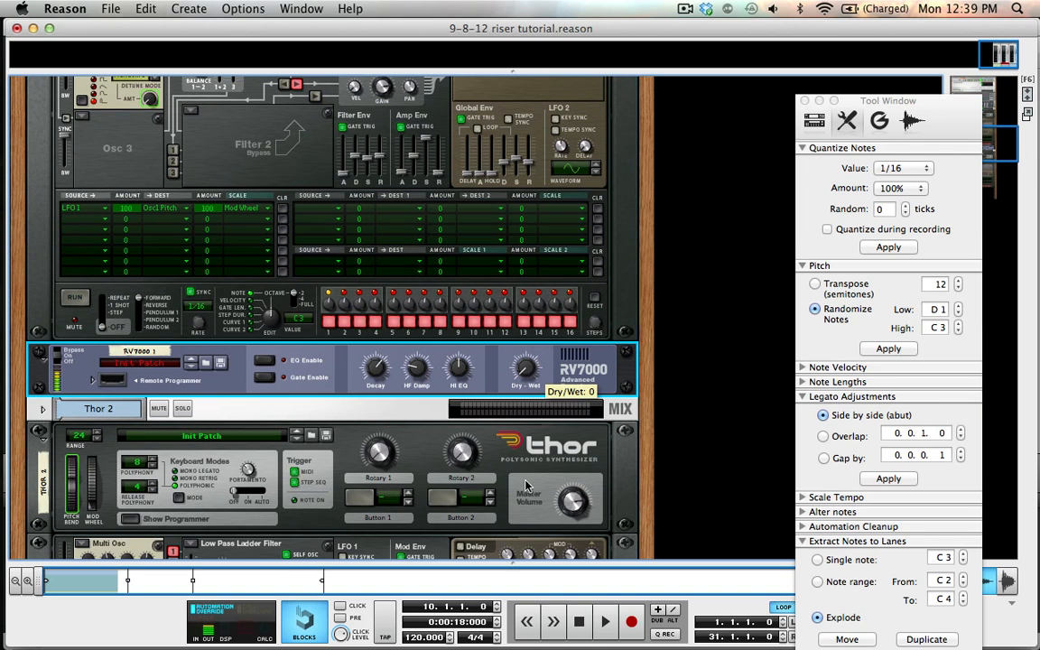
drag(525, 484, 520, 373)
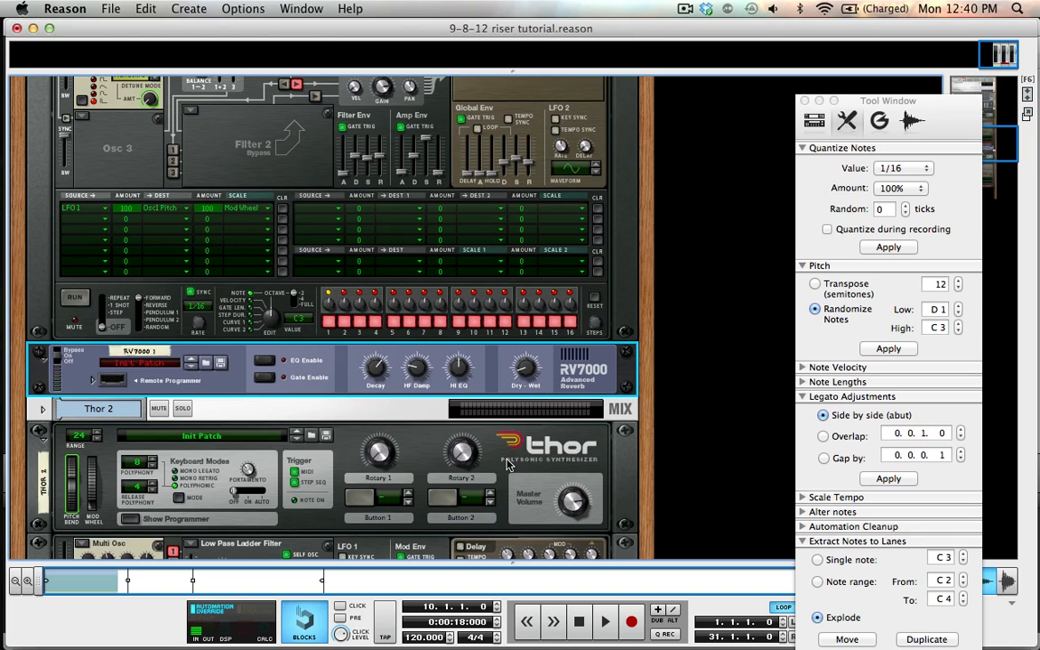
Return to the sequencer and clear the solo state of all tracks
key(F7)
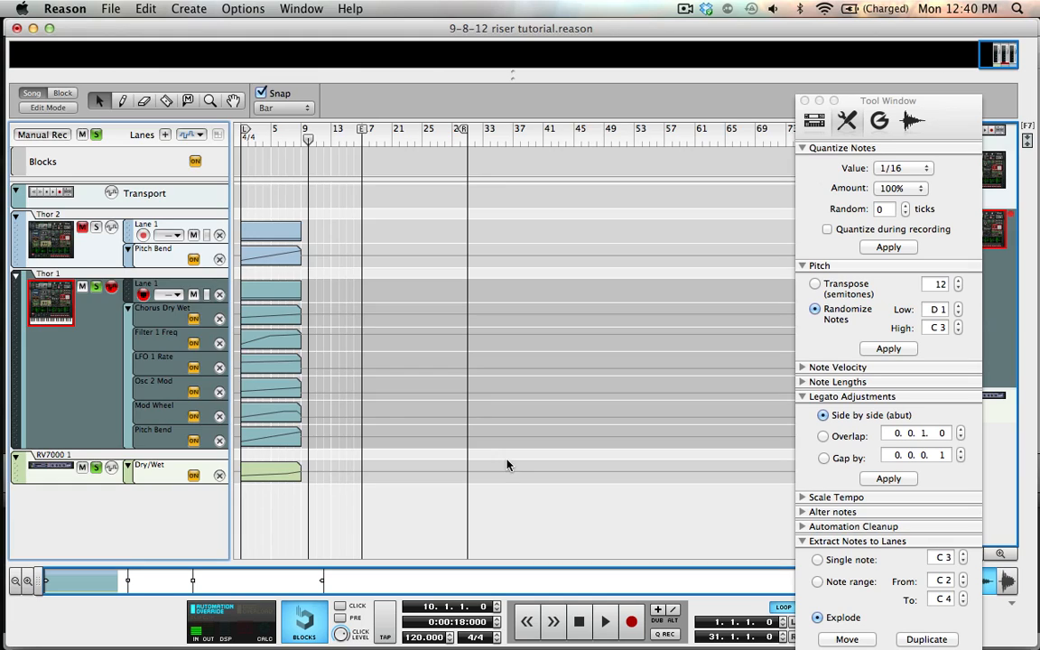
click(341, 354)
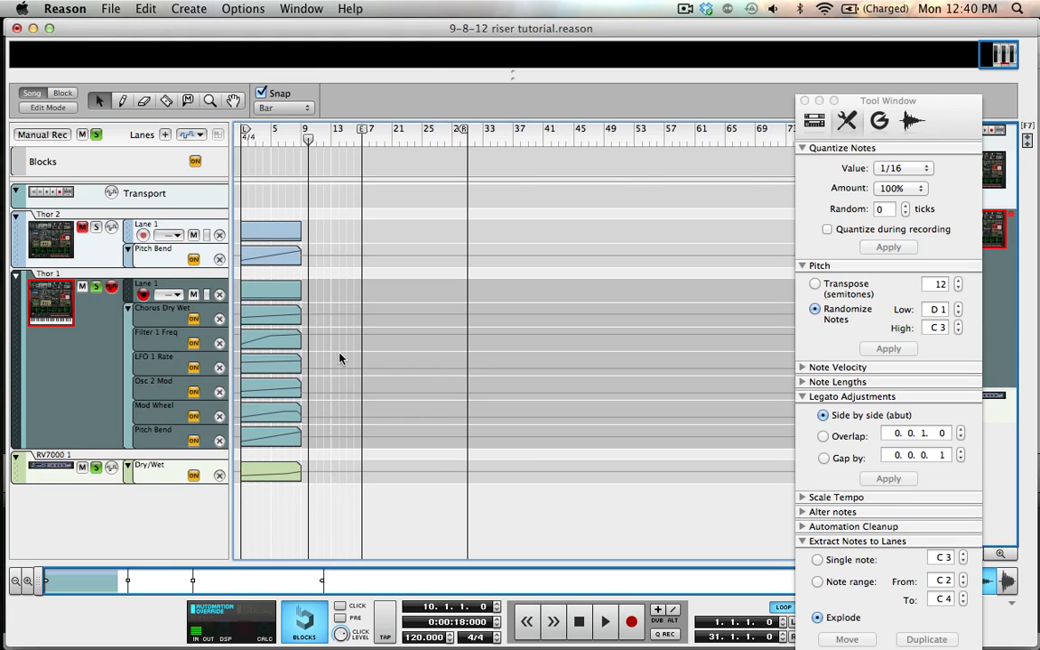
click(96, 135)
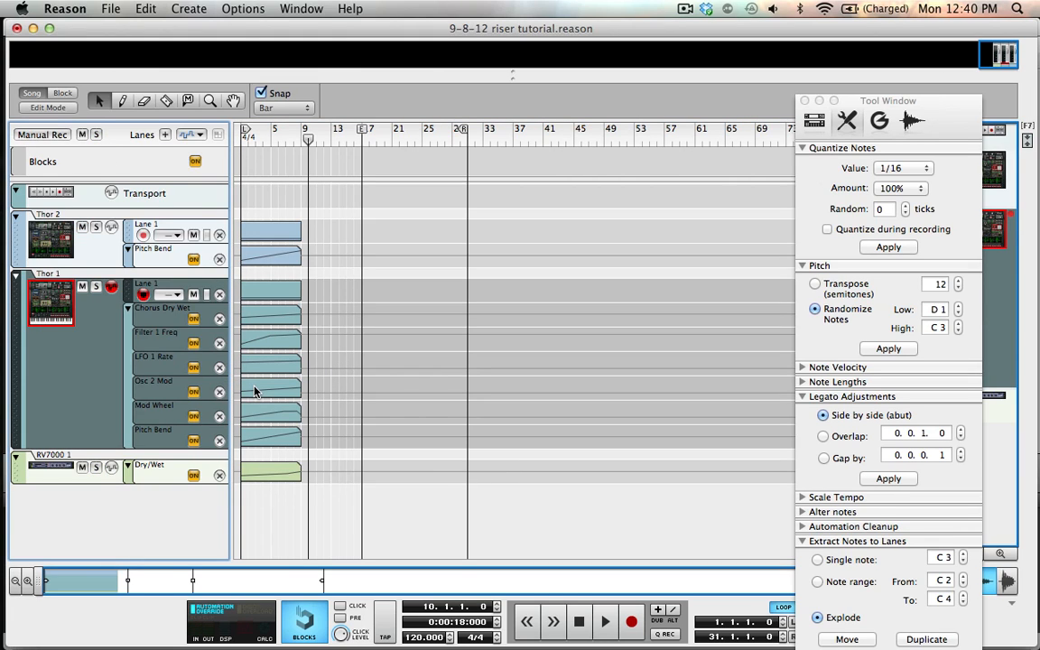